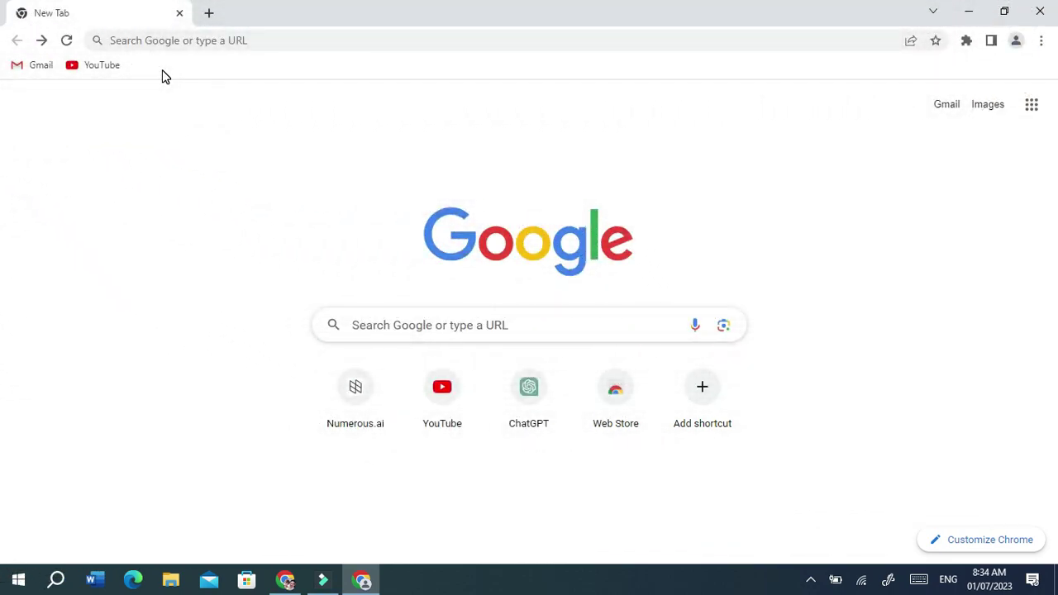
- Go to numerous.ai in Chrome's address bar
left_click(152, 41)
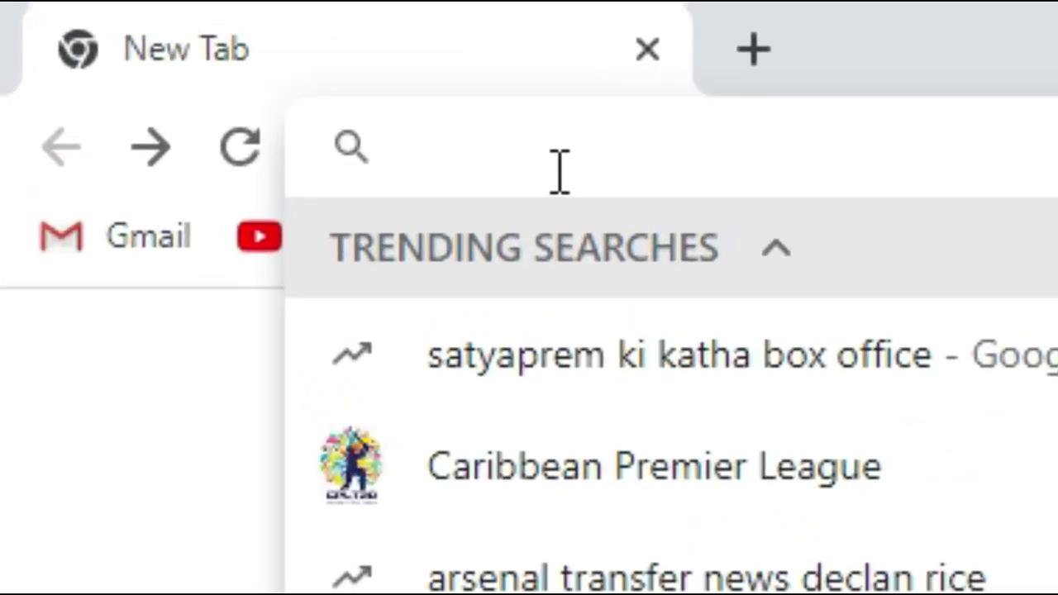
type("numerou")
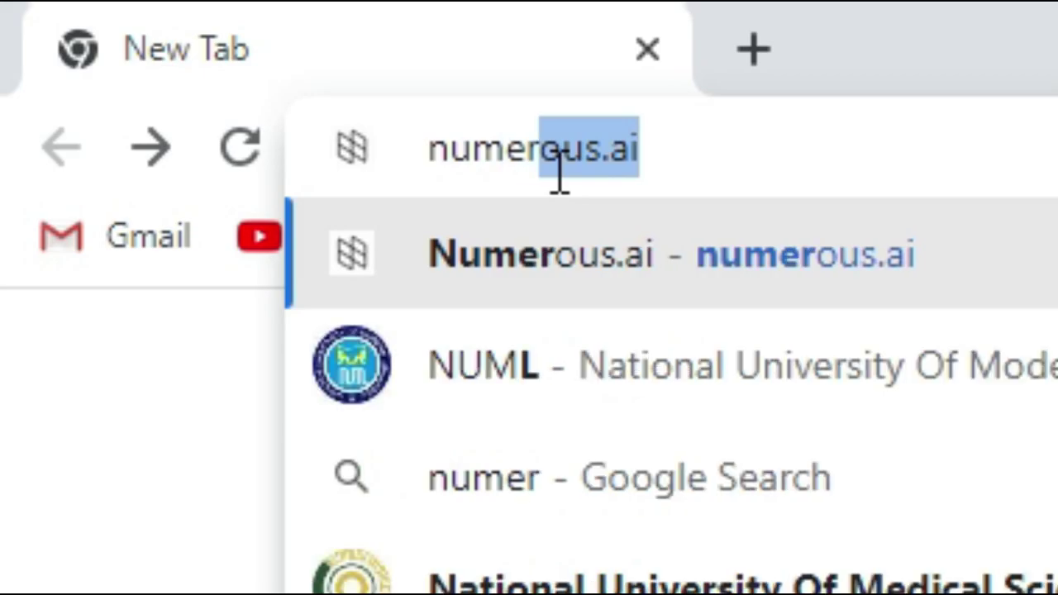
type("s.ai")
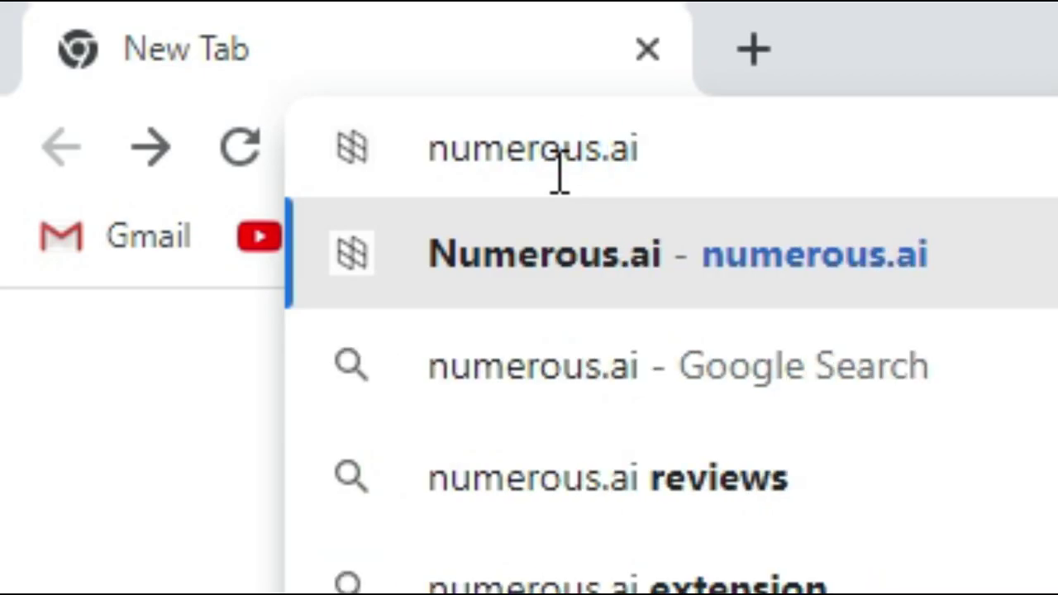
key("Return")
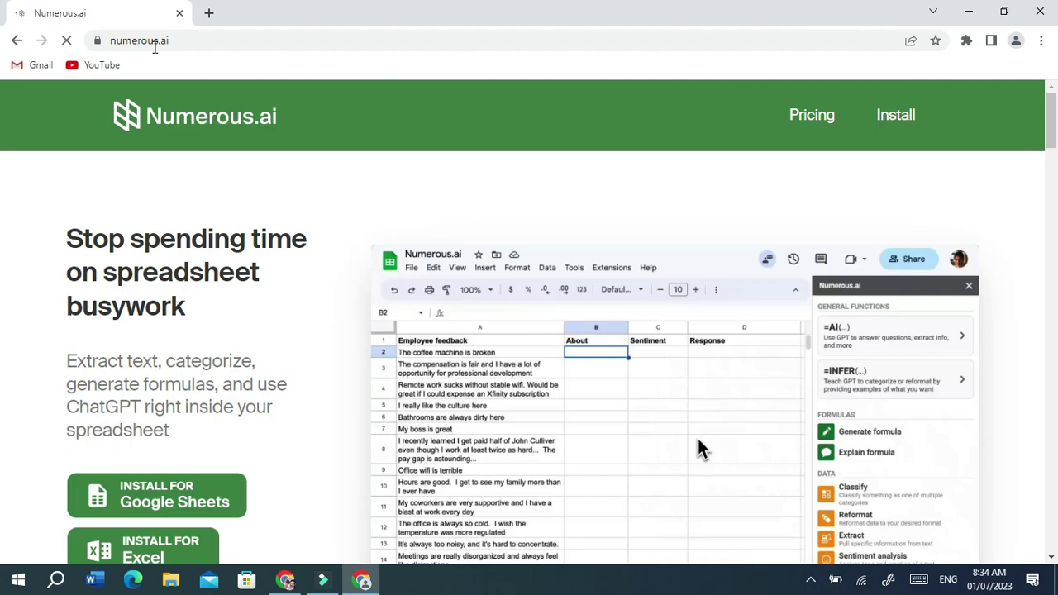
- Scroll the Numerous.ai homepage to the Install for Excel option
left_click_drag(1051, 130, 1051, 147)
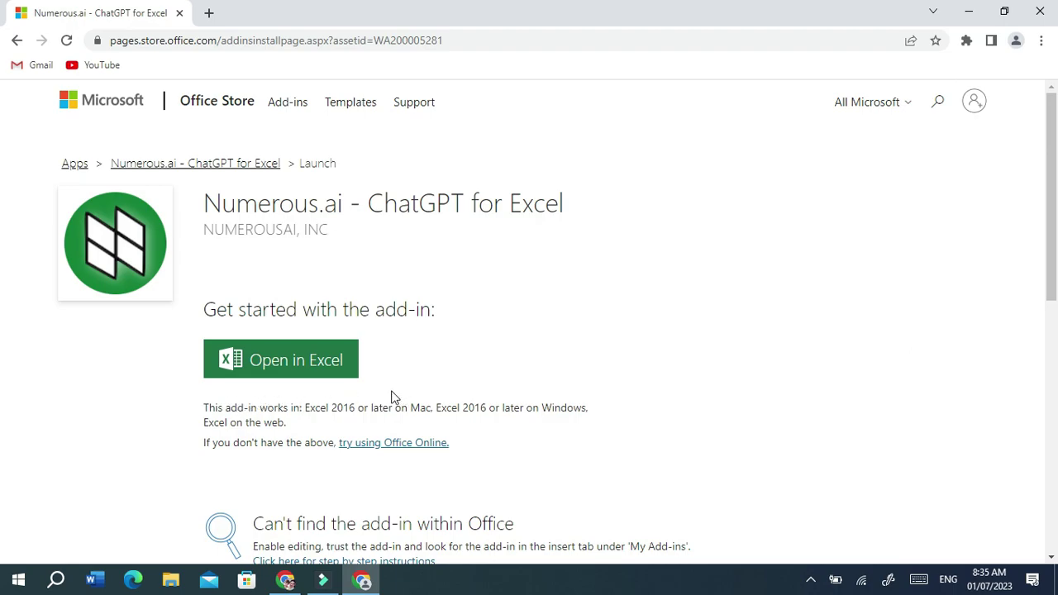
- Open the Numerous.ai add-in in Excel and allow Chrome to launch Excel
left_click(311, 368)
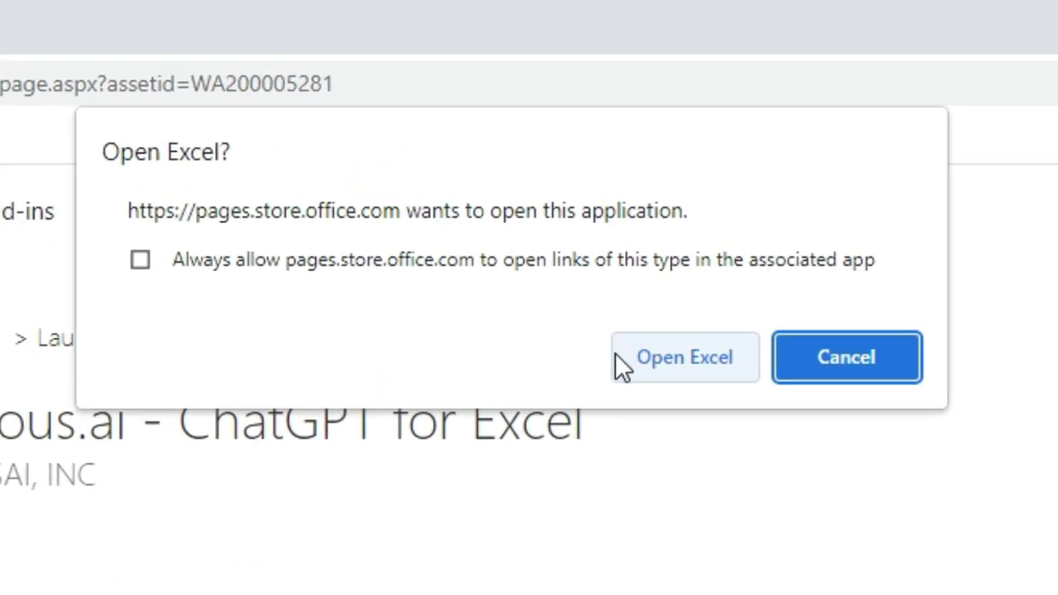
left_click(681, 354)
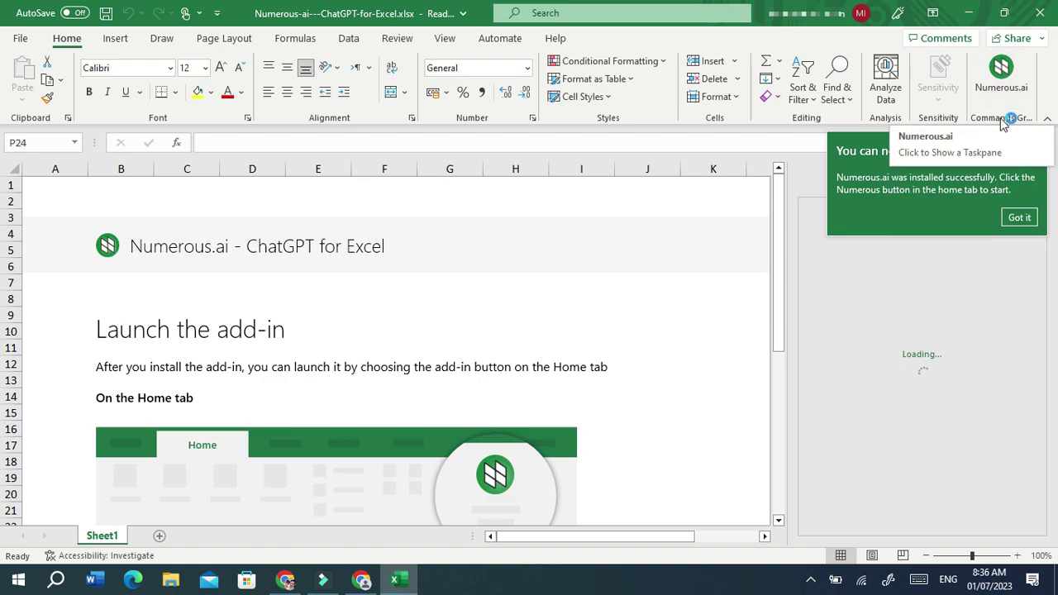
- Dismiss the add-in installed notice and scroll the Numerous.ai pane while its functions load
left_click(1018, 217)
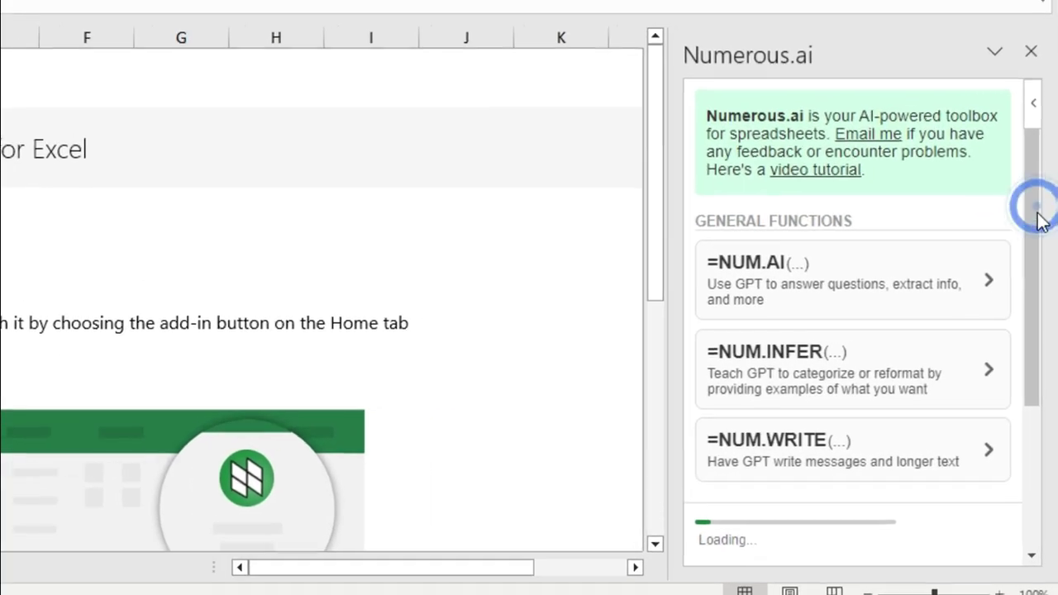
left_click_drag(1040, 282, 1042, 313)
mouse_move(1034, 243)
left_mouse_down()
mouse_move(1032, 522)
mouse_move(1034, 223)
left_mouse_up()
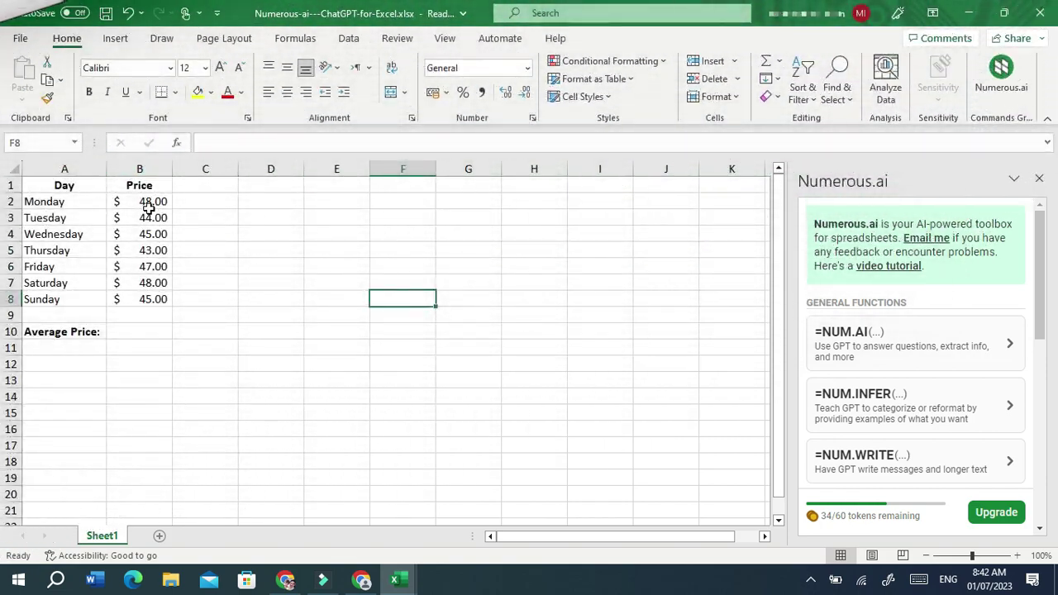
- Select the prices in B2:B8, pick cell B10, and bring up the Generate formula form
left_click_drag(146, 203, 145, 299)
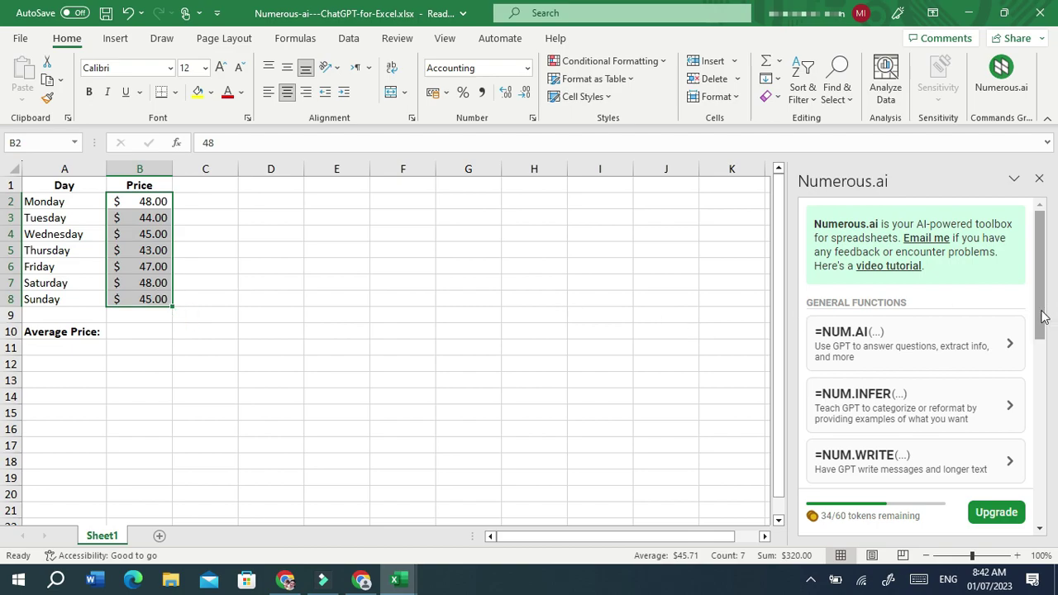
left_click_drag(1041, 312, 1036, 378)
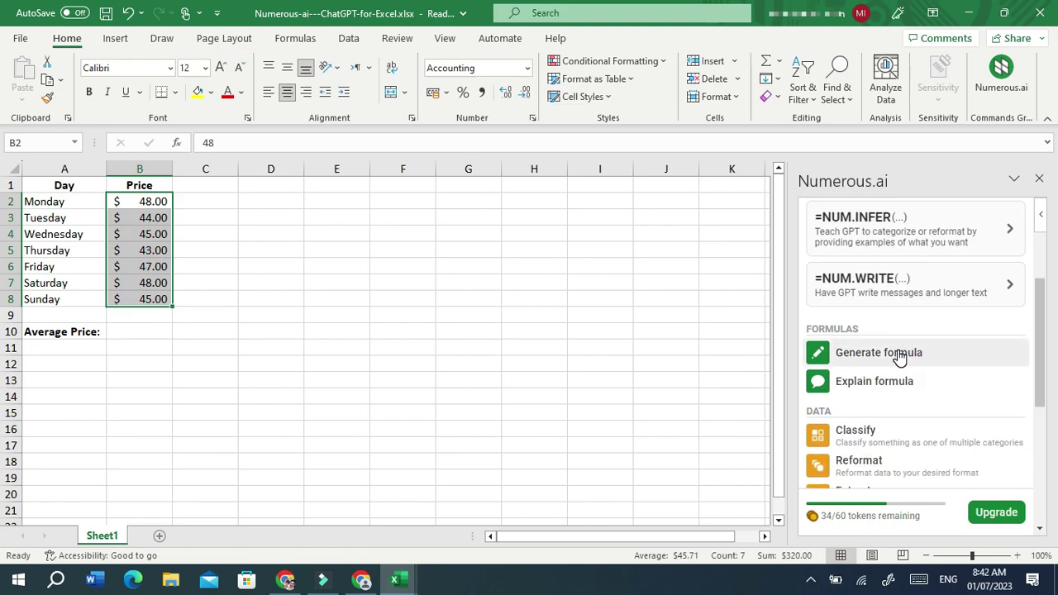
left_click(153, 332)
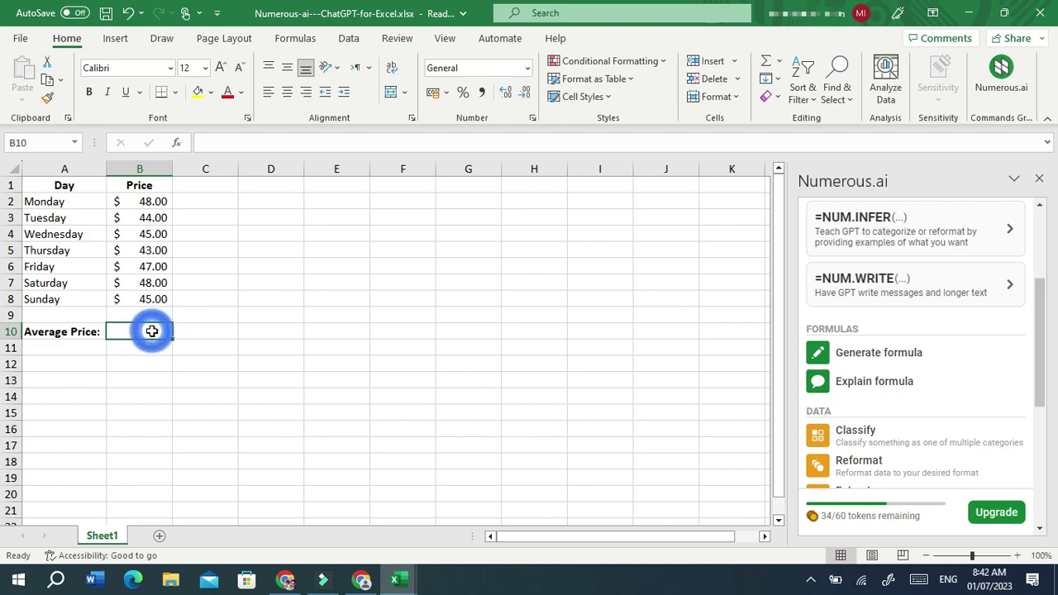
left_click(883, 353)
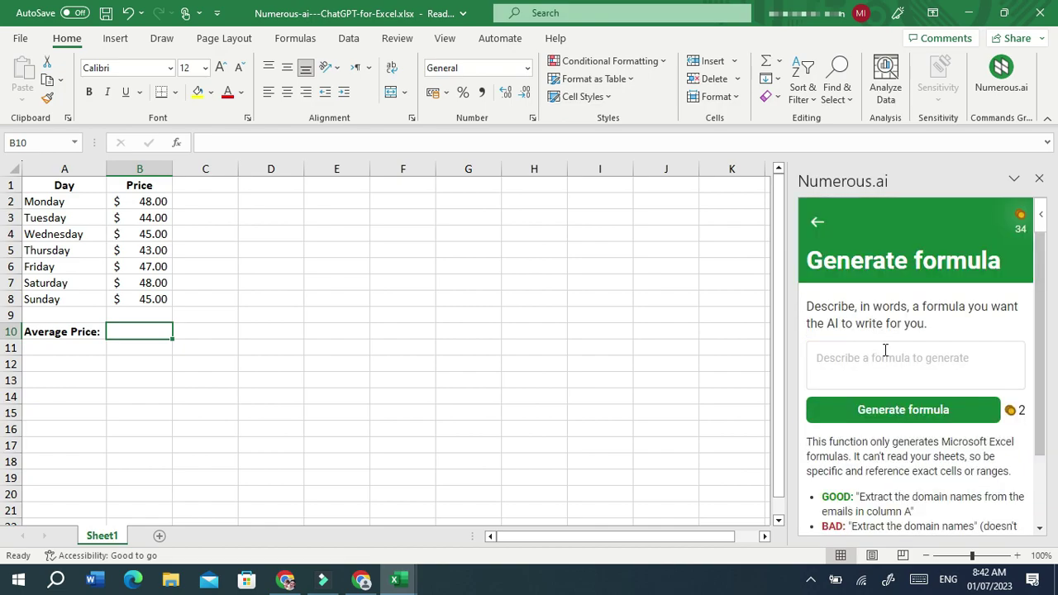
- Generate =ROUND(AVERAGE(B2:B8), 1) from a plain-English description and insert it into B10
left_click(855, 351)
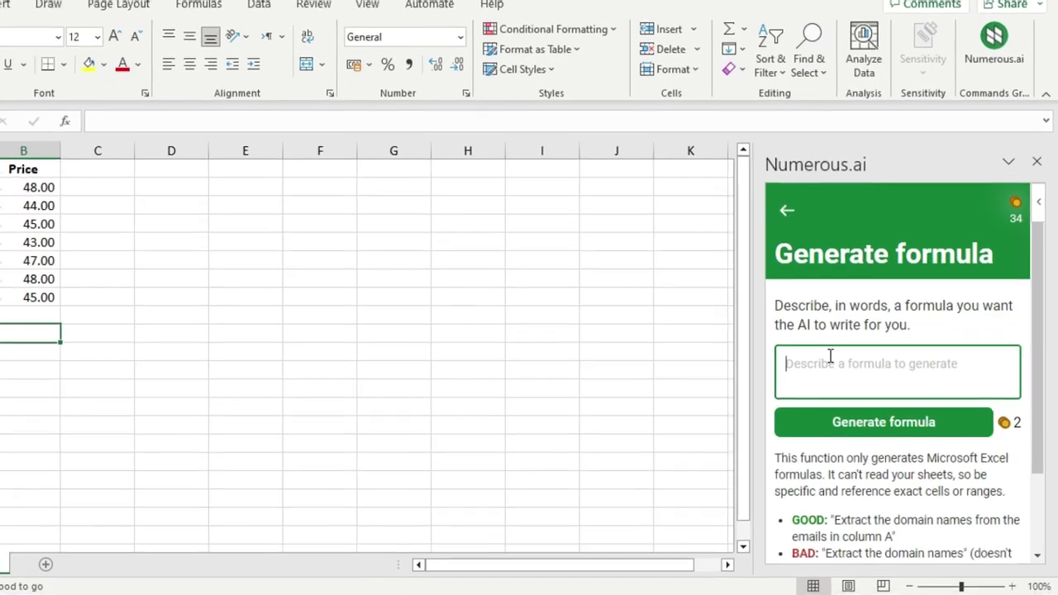
type("find ")
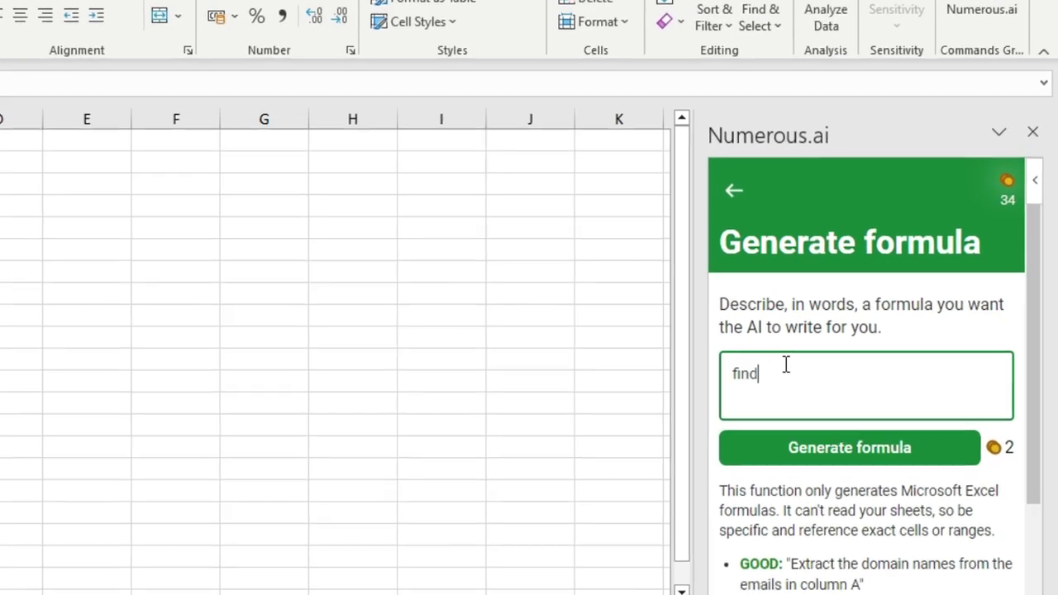
type("the averag")
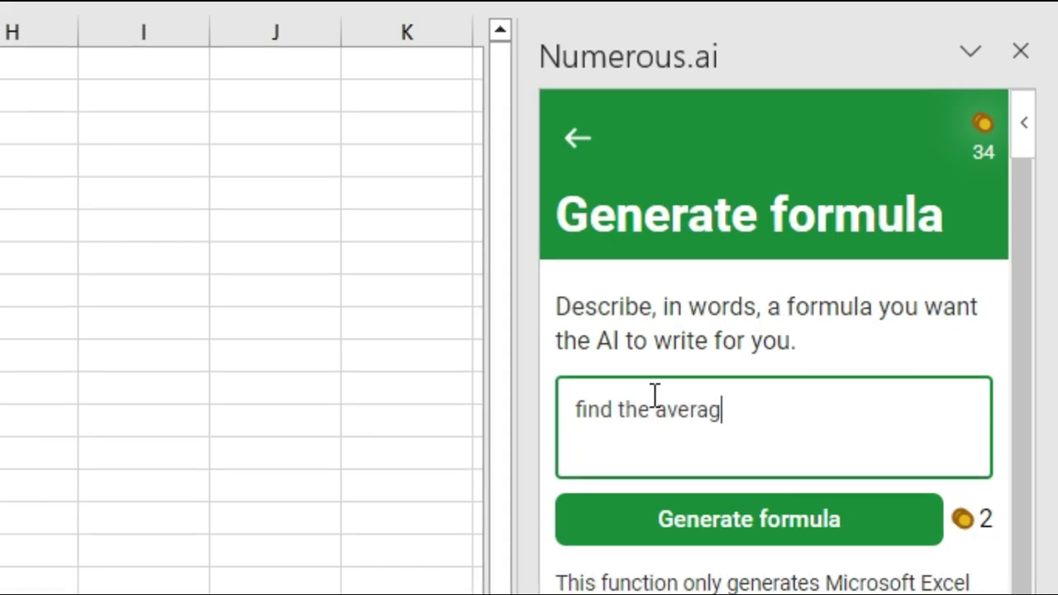
type("e of B2:B")
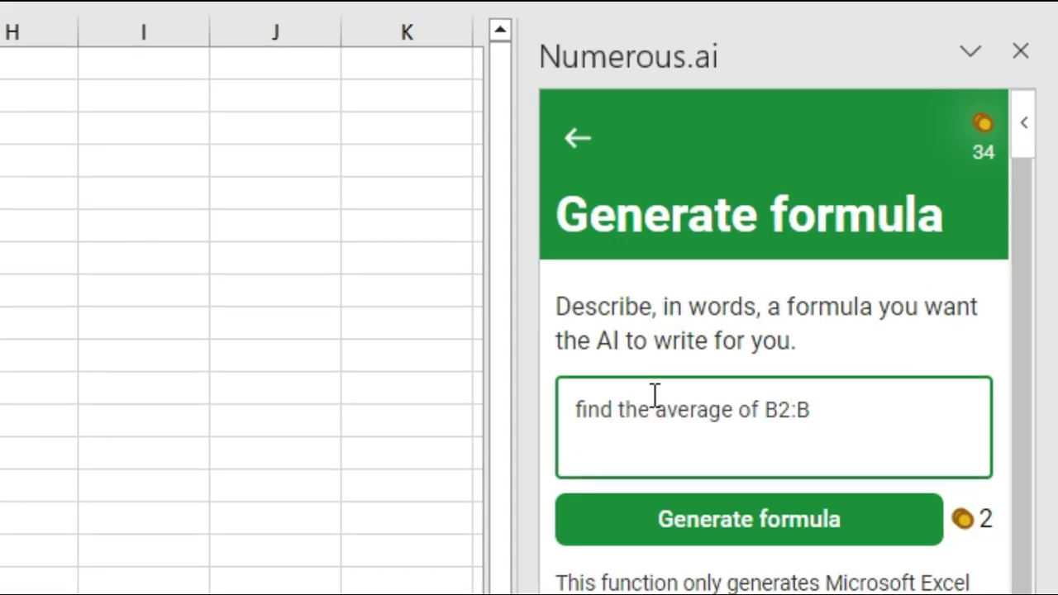
type("8 and then round ")
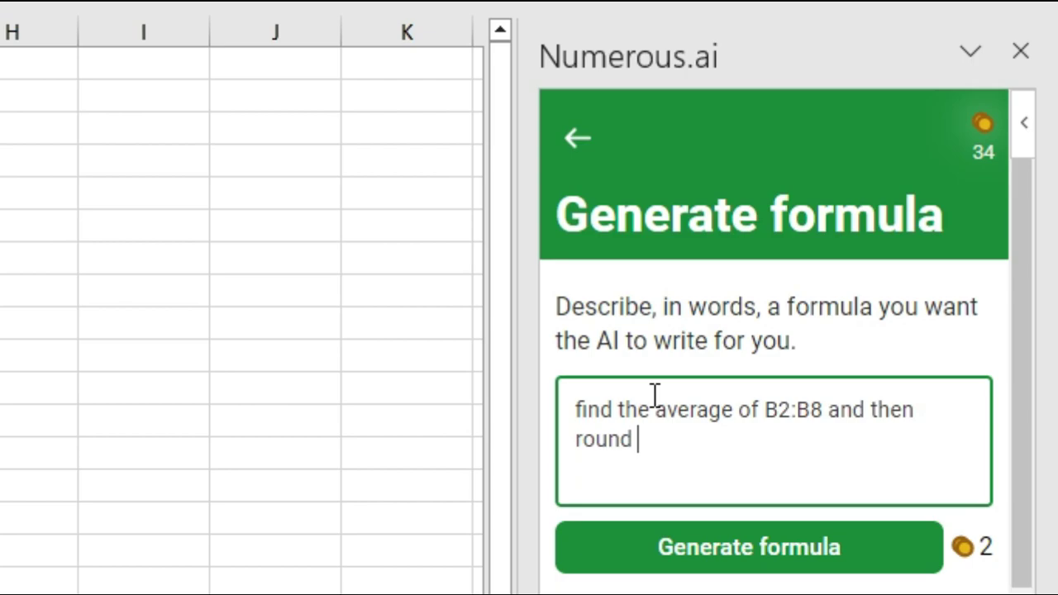
type("to one decimal number")
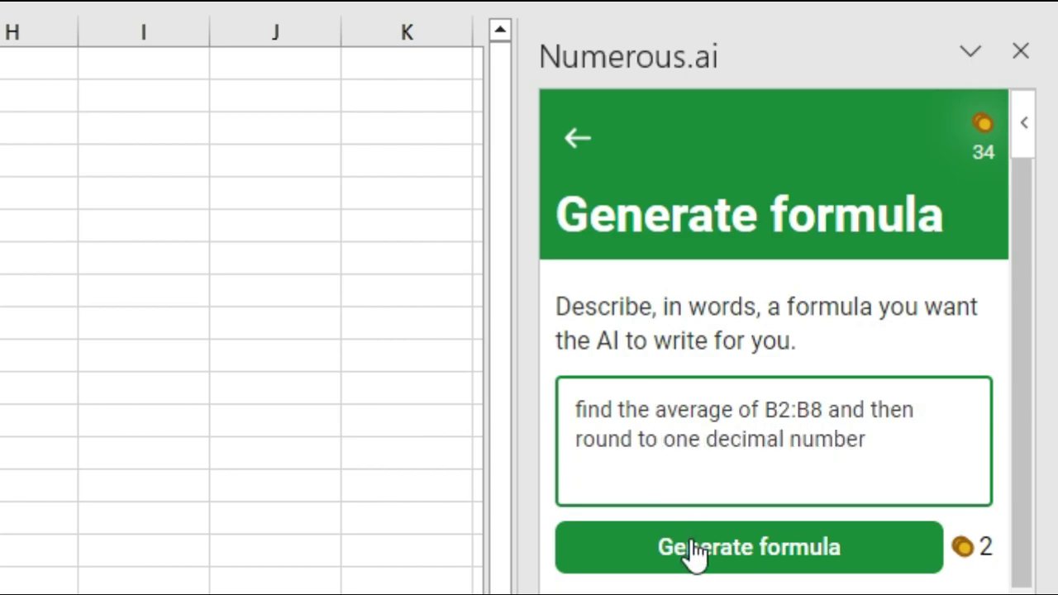
left_click(691, 554)
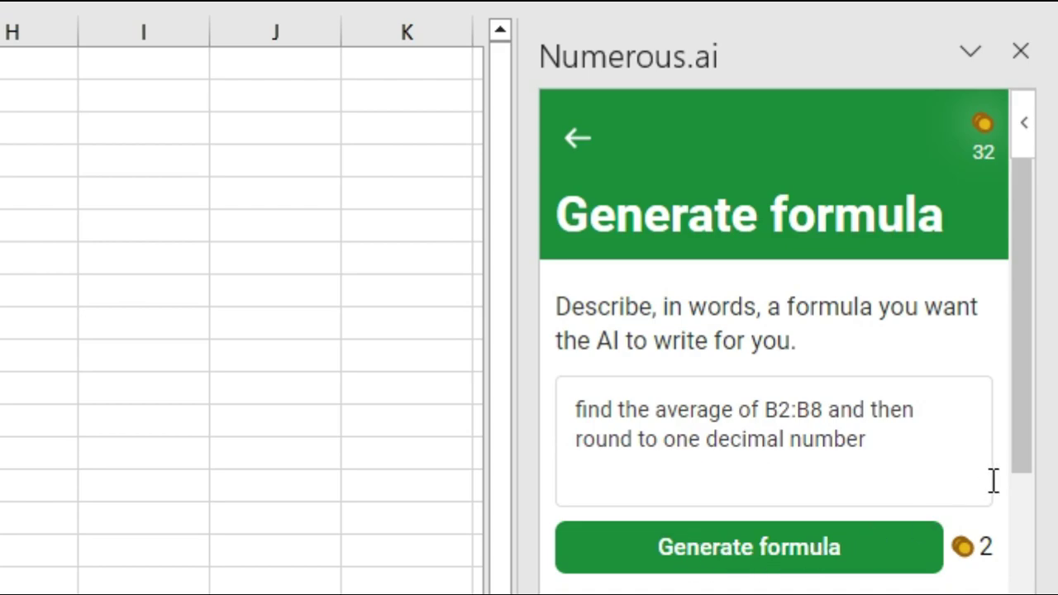
left_click_drag(1019, 438, 1020, 519)
left_click_drag(561, 481, 880, 479)
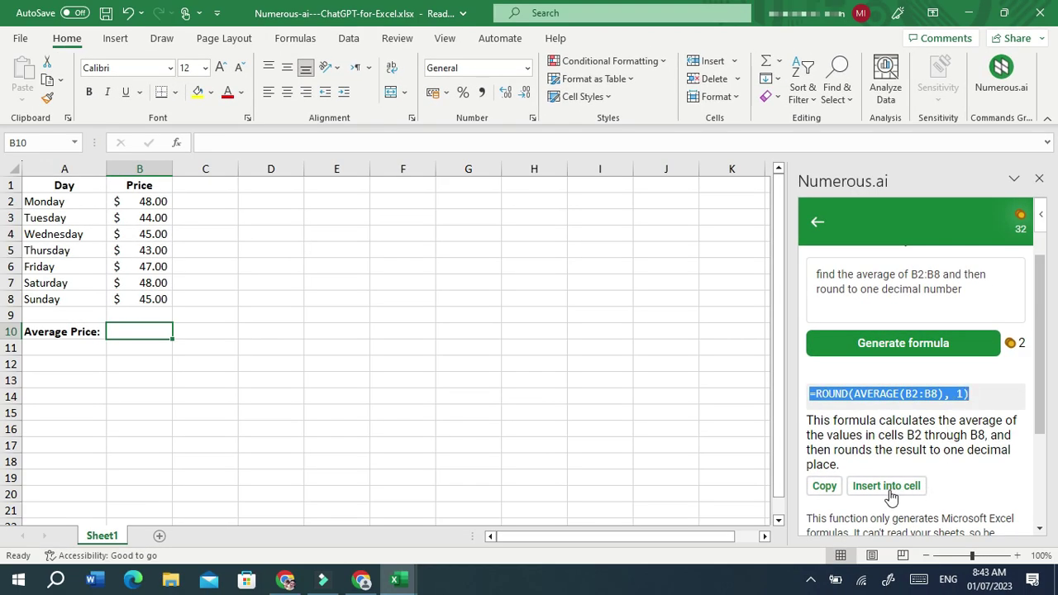
left_click(891, 492)
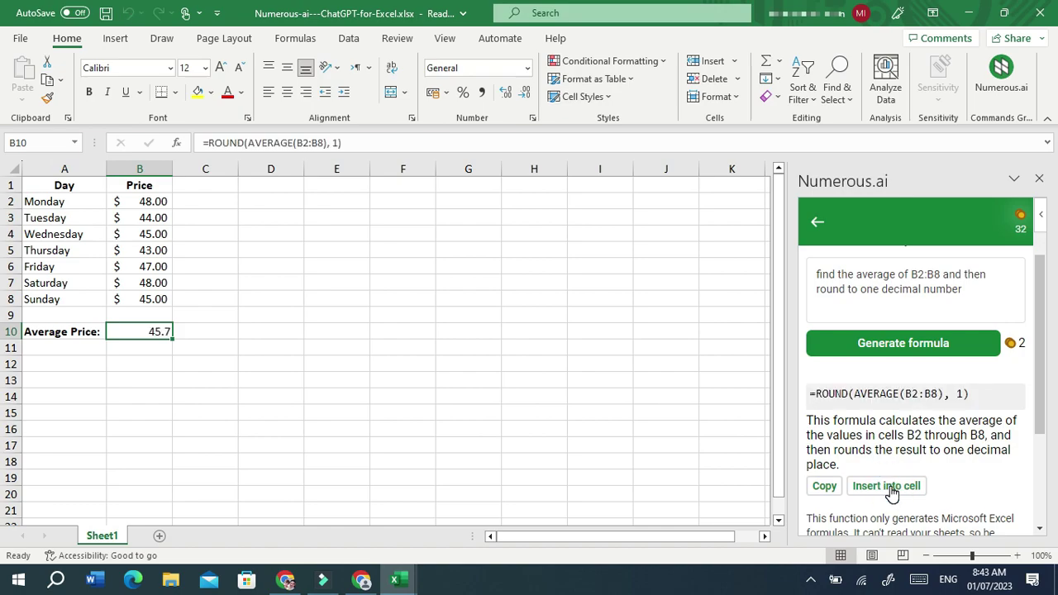
- Enter service, issue, issue in B2:B4 and begin =NUM.INFER( in B5
left_click(139, 331)
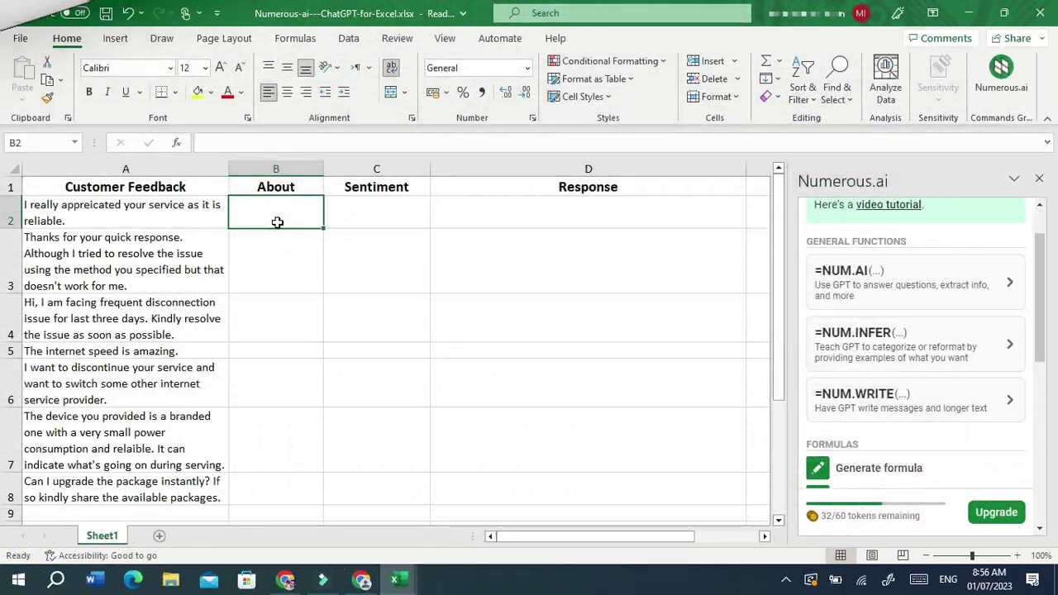
type("service")
key("Return")
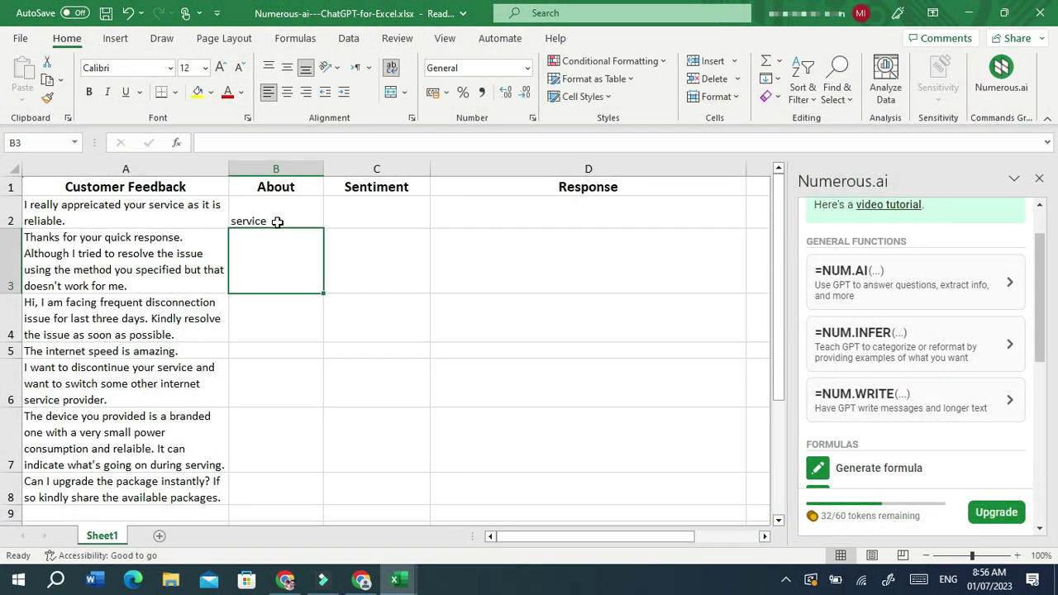
type("iss")
key("Return")
type("i")
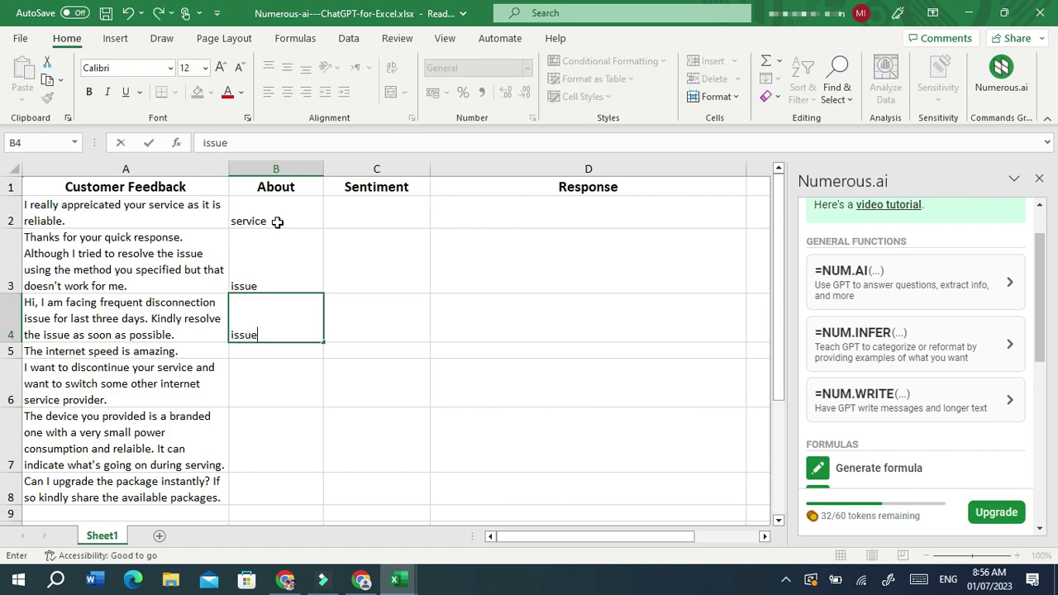
key("Return")
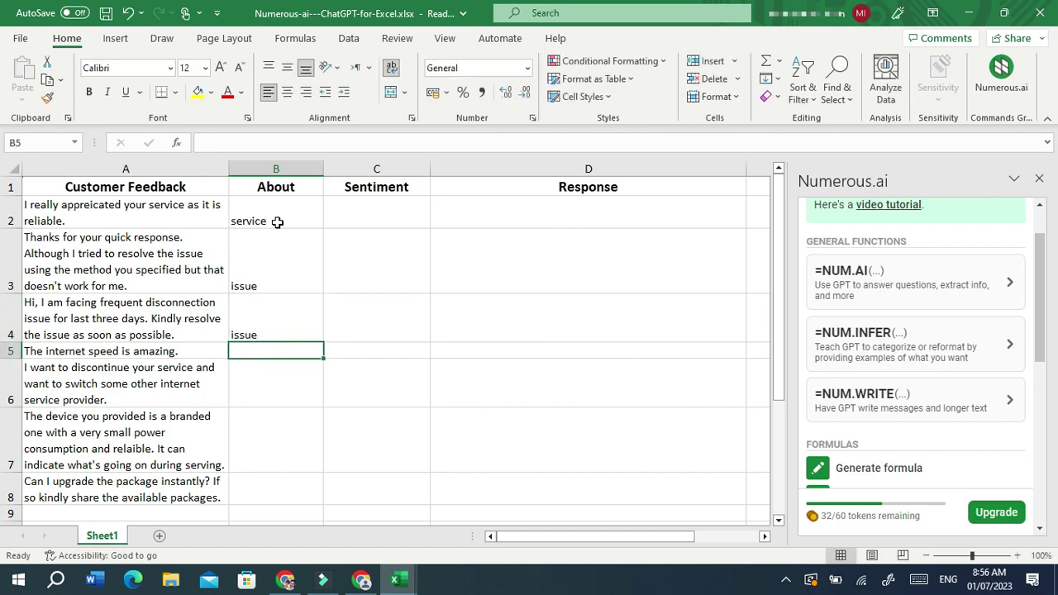
type("=num.infer(")
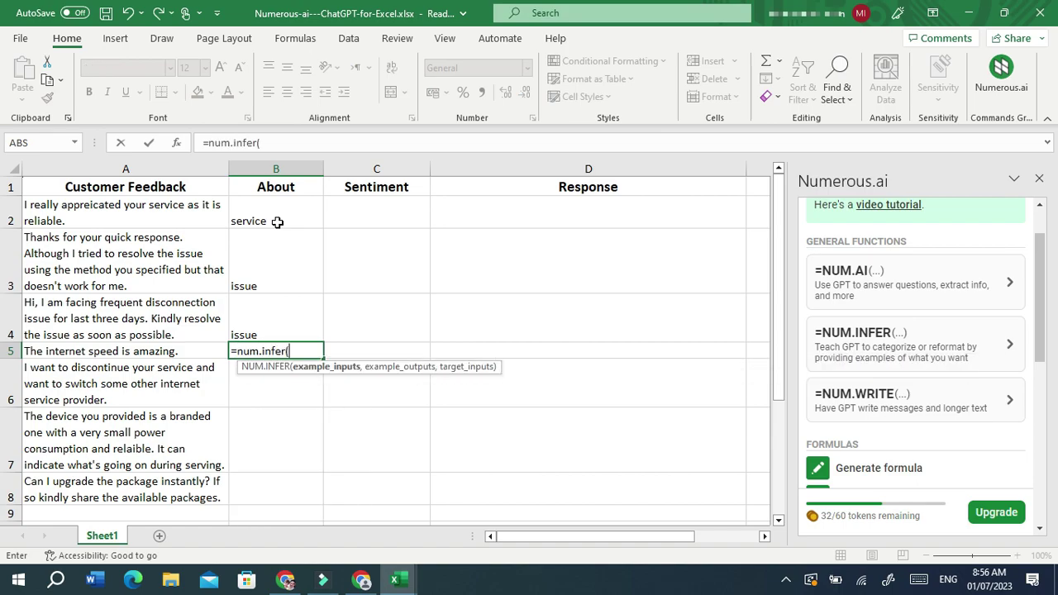
- Complete =NUM.INFER(A2:A4,B2:B4,A5:A8) so topics are inferred for B5:B8
left_click_drag(54, 213, 64, 301)
type(",")
left_click_drag(259, 213, 258, 303)
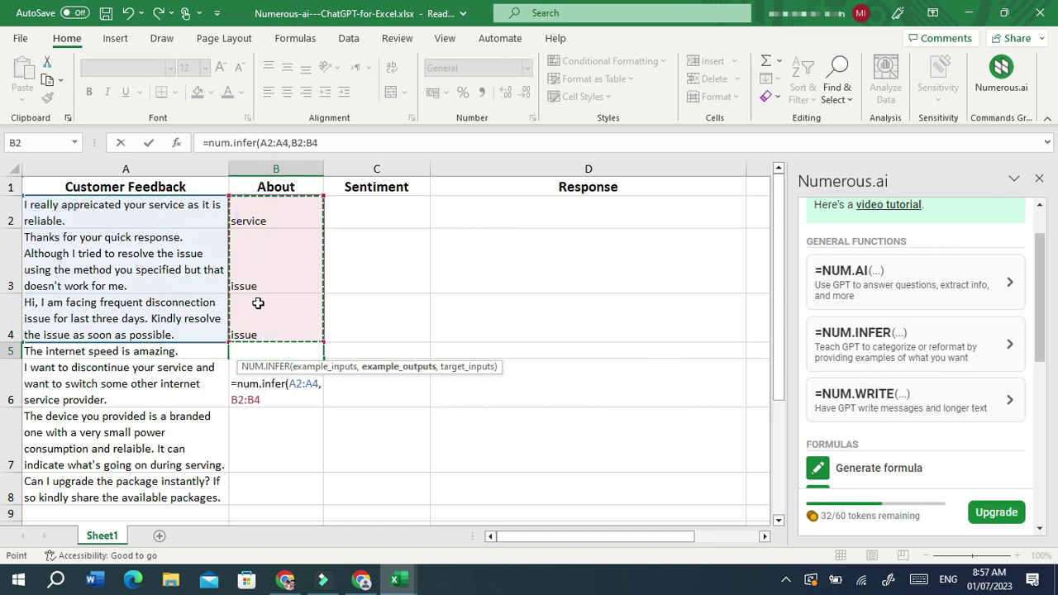
type(",")
left_click_drag(94, 352, 95, 486)
key("Return")
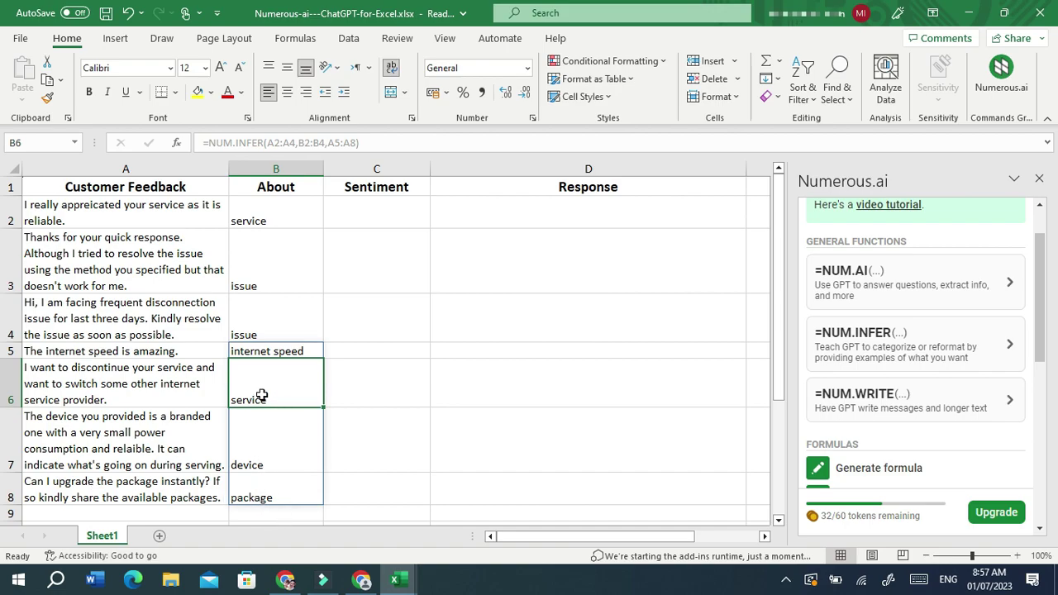
left_click(373, 219)
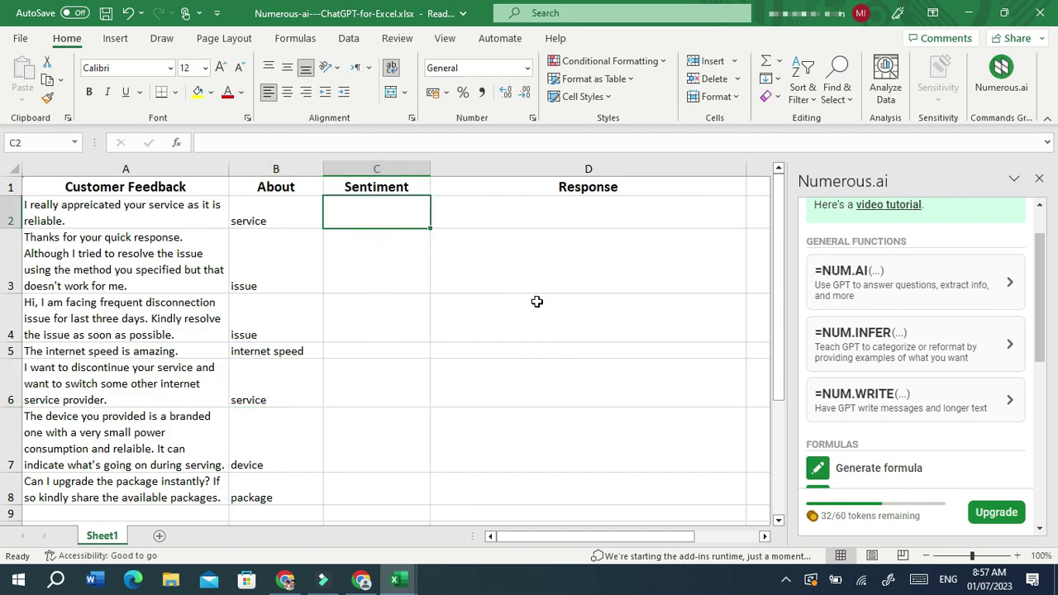
- Start a Sentiment analysis of 'customer feedback' in column A
left_click_drag(1042, 331, 1044, 439)
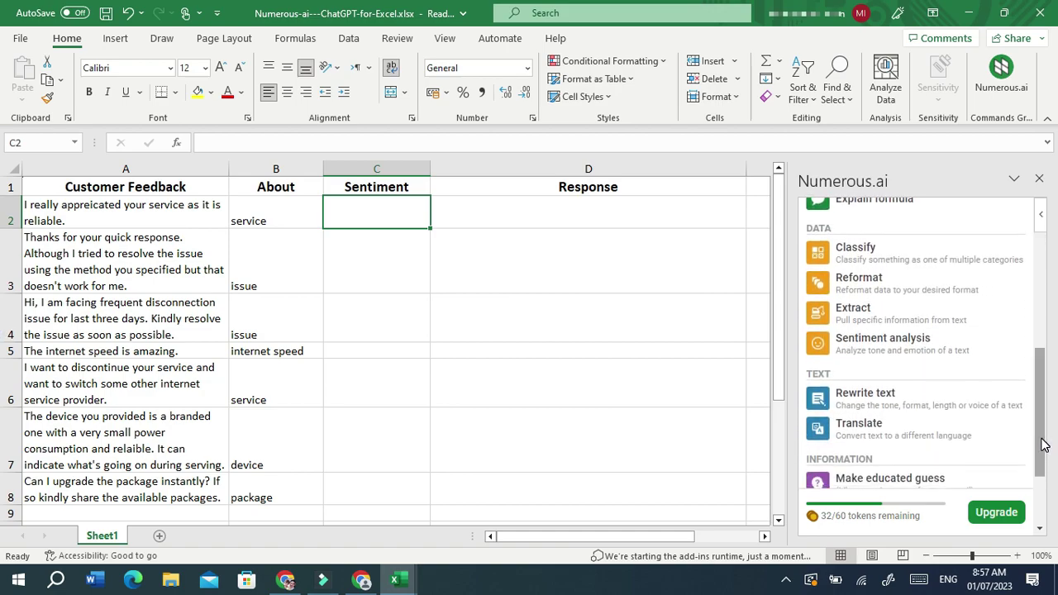
left_click(906, 347)
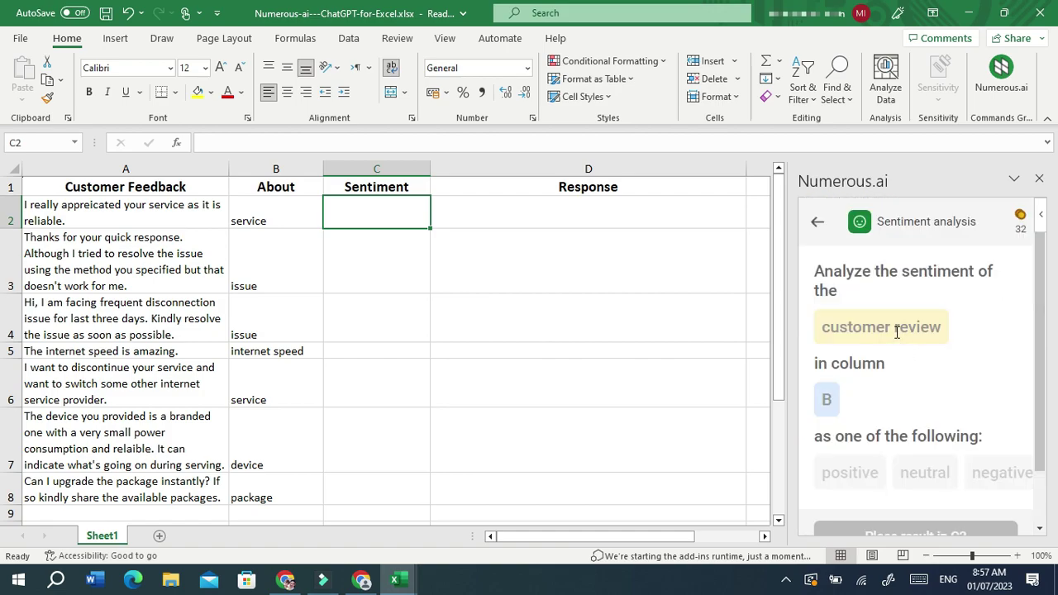
left_click(897, 331)
type("cut")
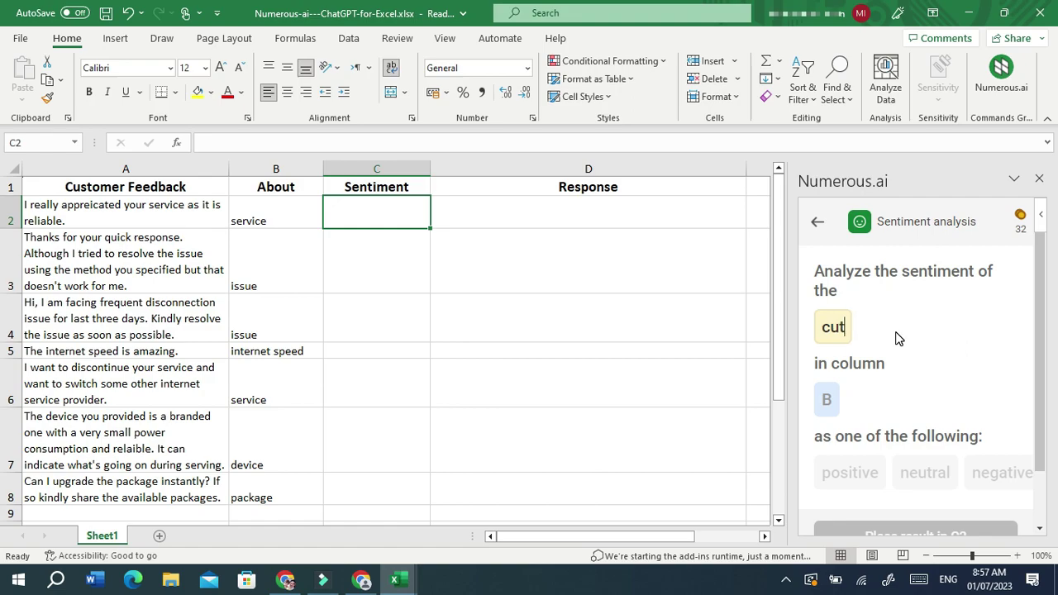
key("BackSpace")
type("stomer ")
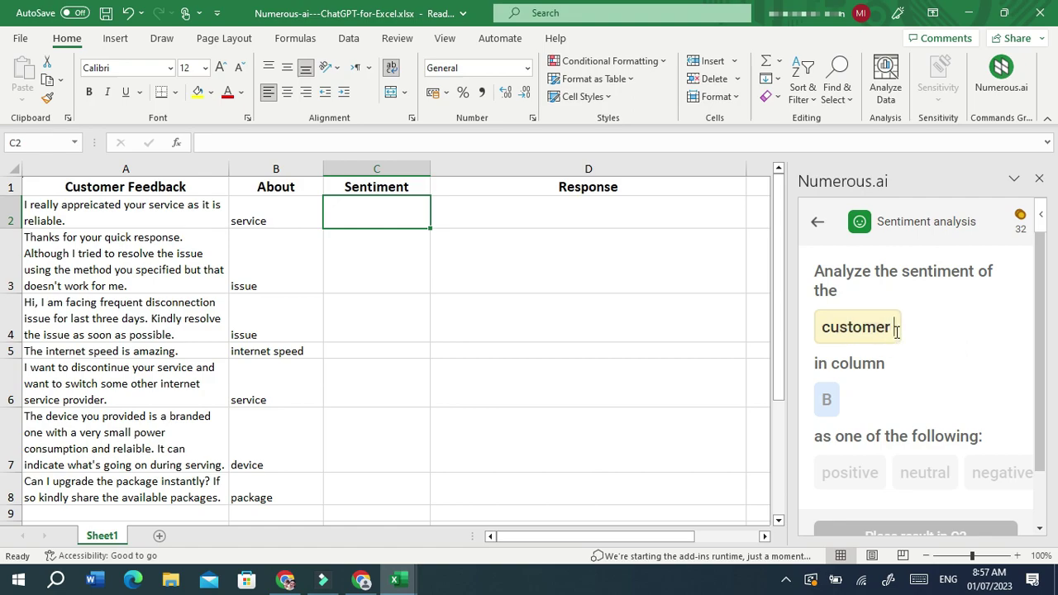
type("feedback")
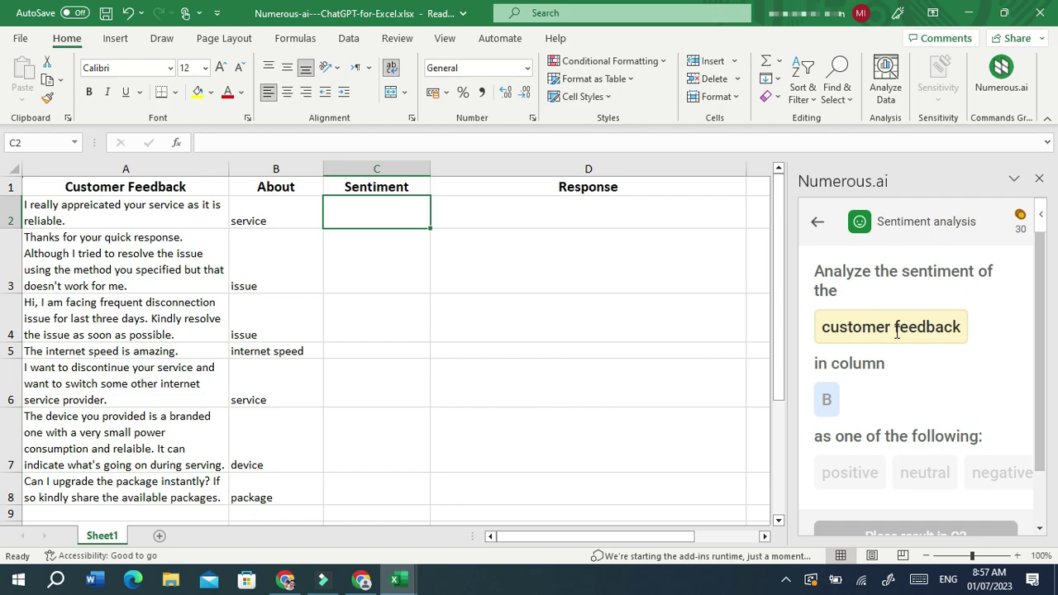
left_click(837, 401)
key("BackSpace")
type("A")
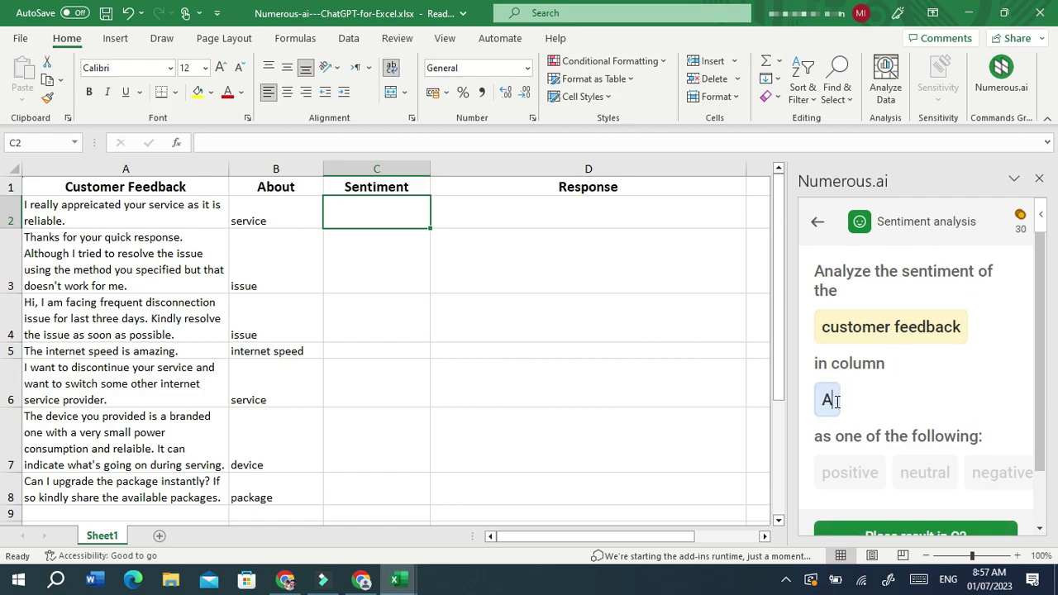
- Add positive, negative and nuetral as the sentiment categories
left_click(855, 481)
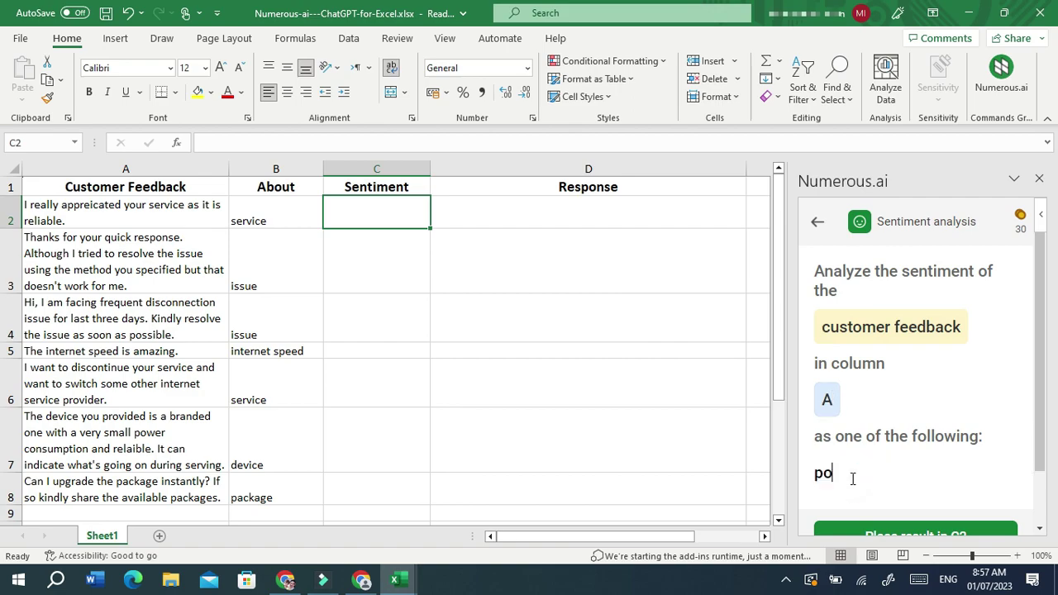
type("positive")
key("Return")
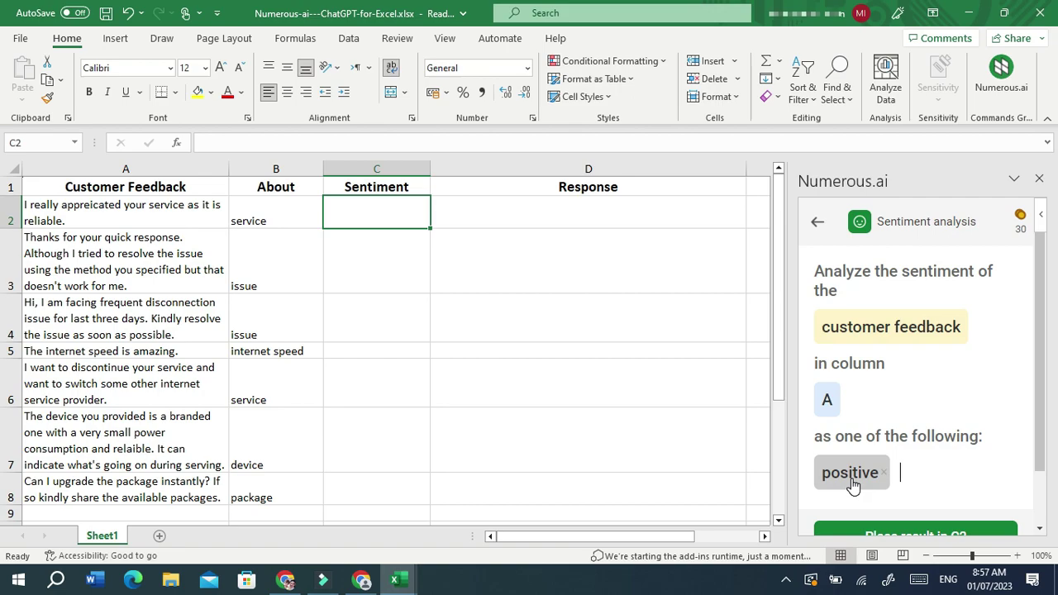
type("ne")
type("ive")
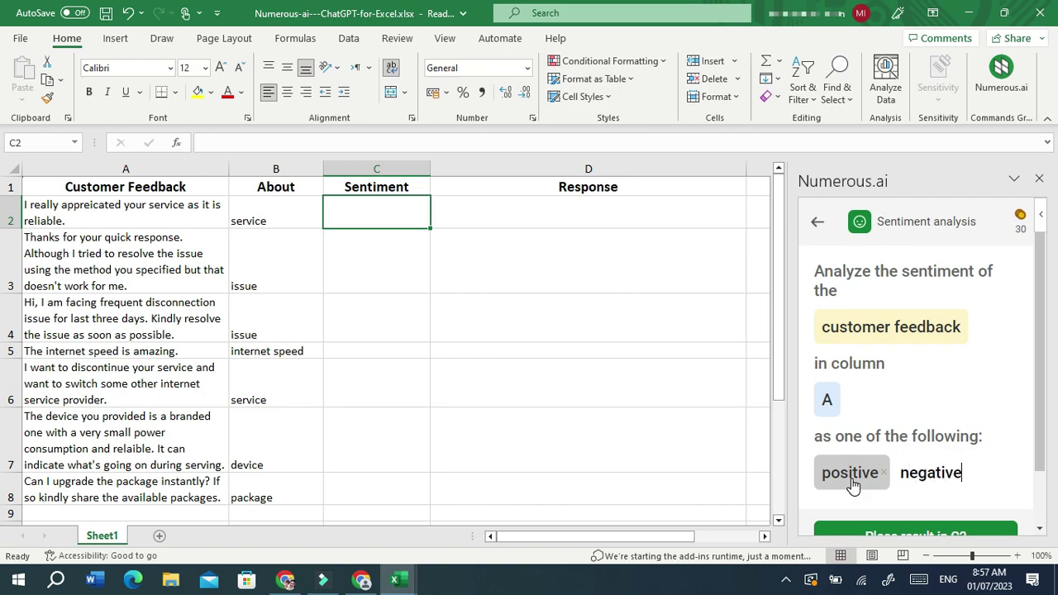
key("Return")
type("nue")
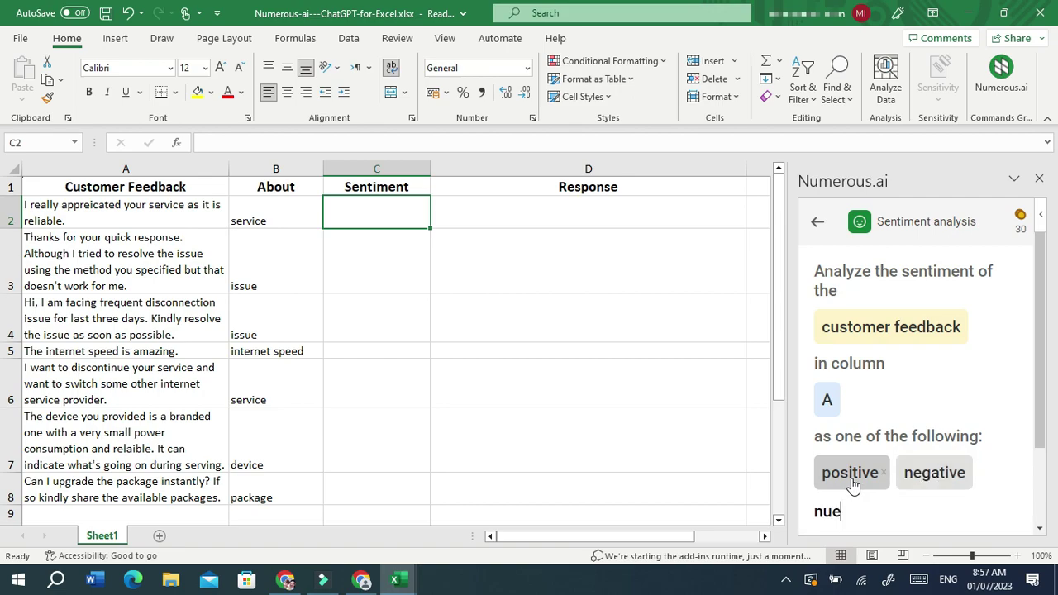
type("tral")
key("Return")
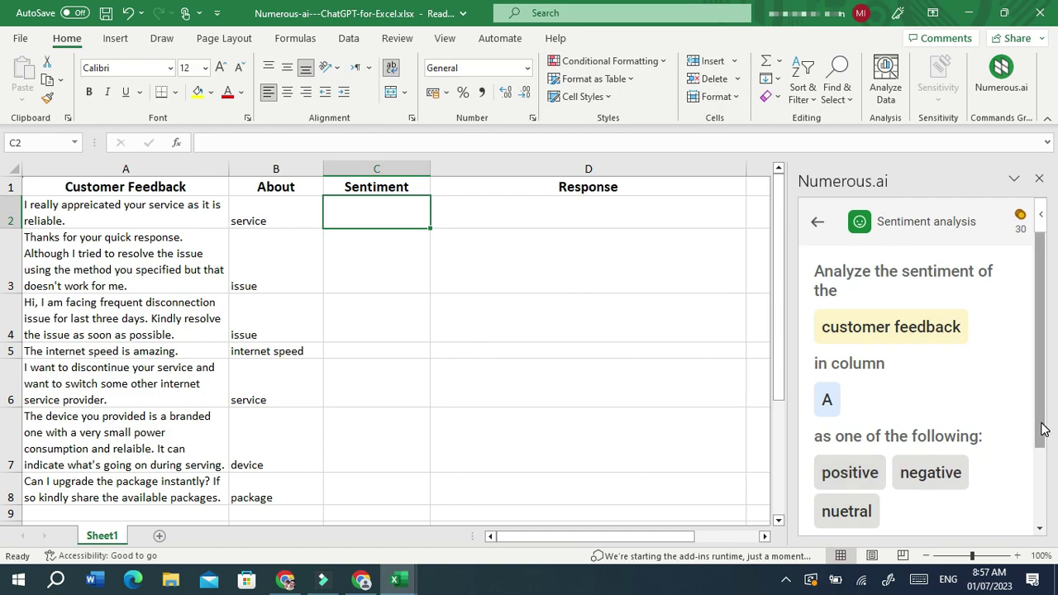
left_click_drag(1042, 429, 1042, 497)
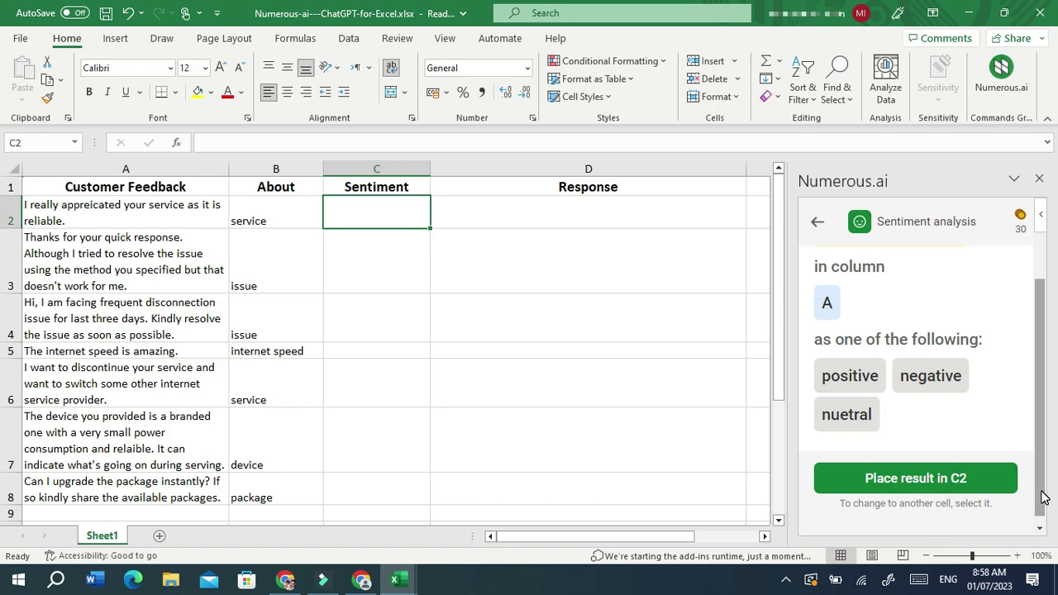
- Place the sentiment formula in C2 and fill it down through C8
left_click(917, 481)
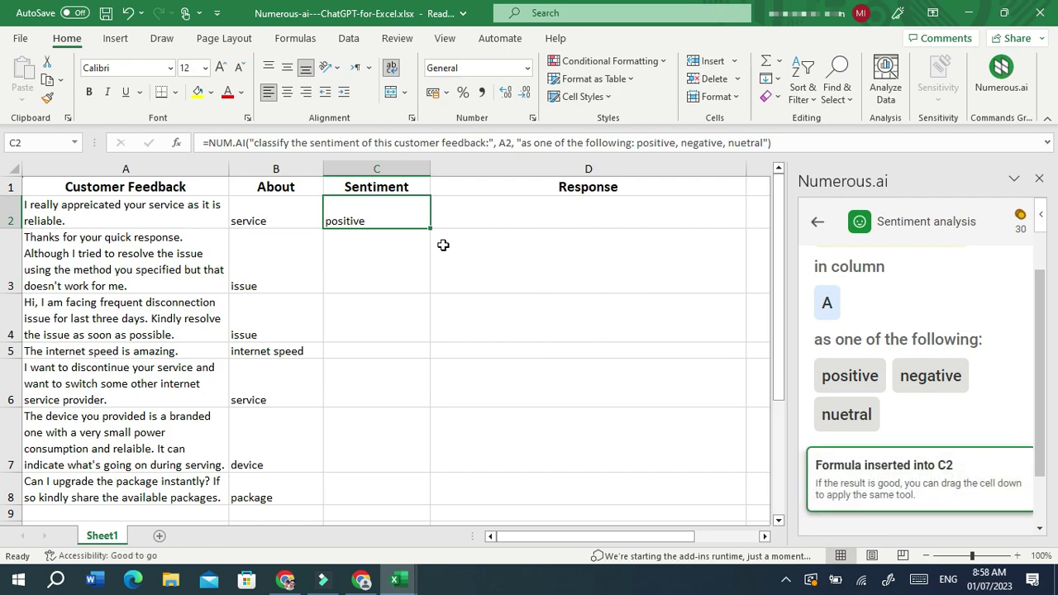
left_click_drag(430, 226, 413, 490)
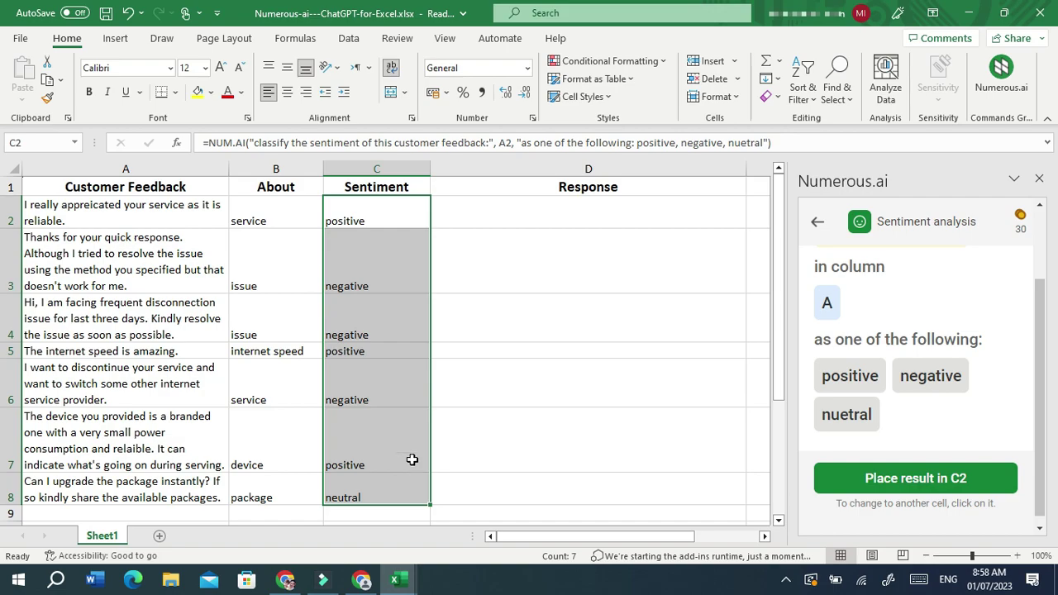
left_click(520, 274)
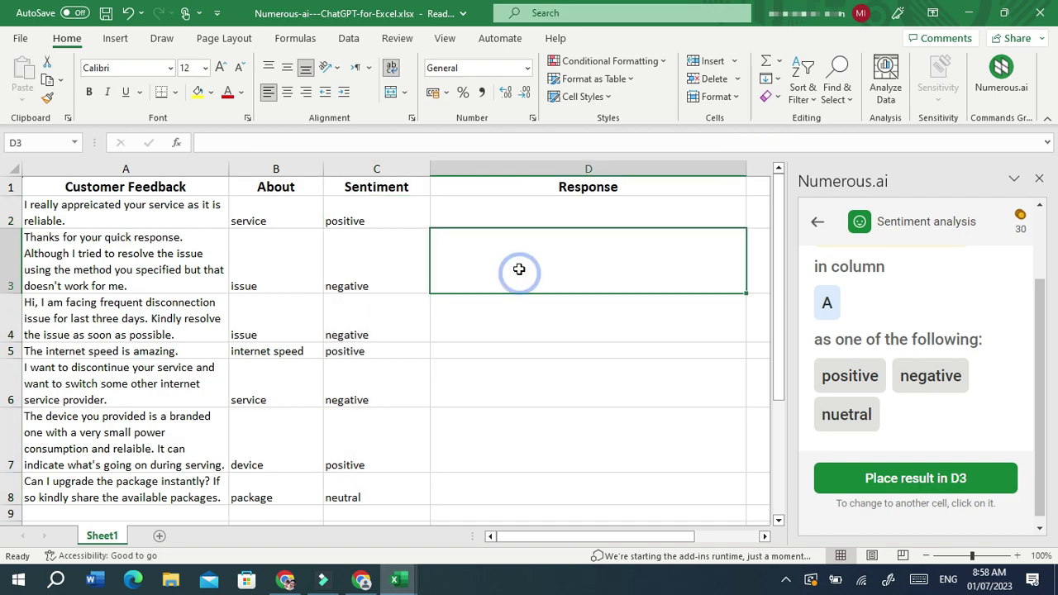
- In D2, enter =NUM.AI("a short one sentence response to the customer feedback", A2) to generate a reply
left_click(501, 217)
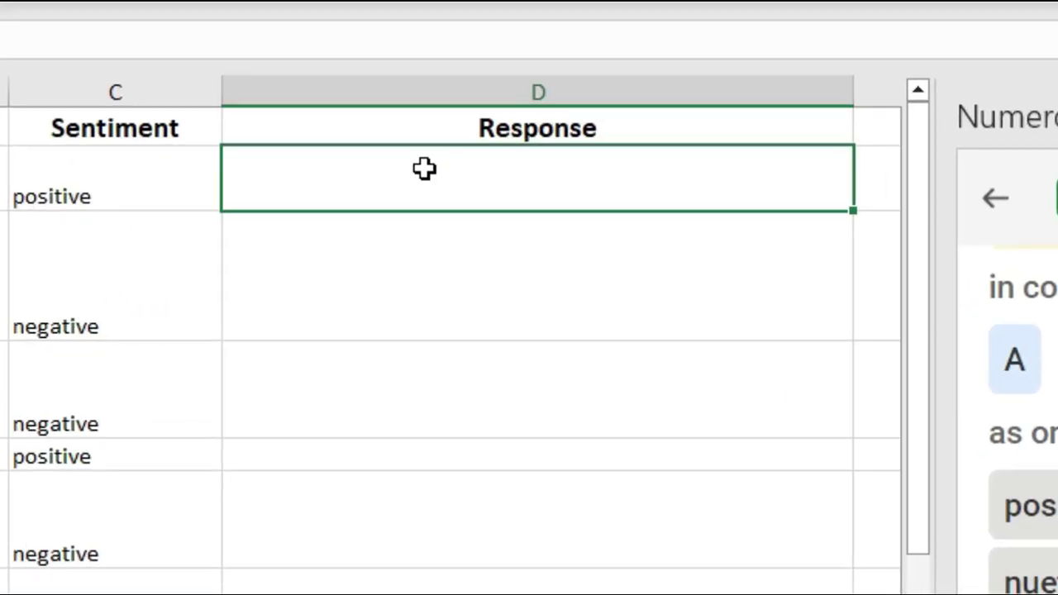
type("=")
type("num.ai(")
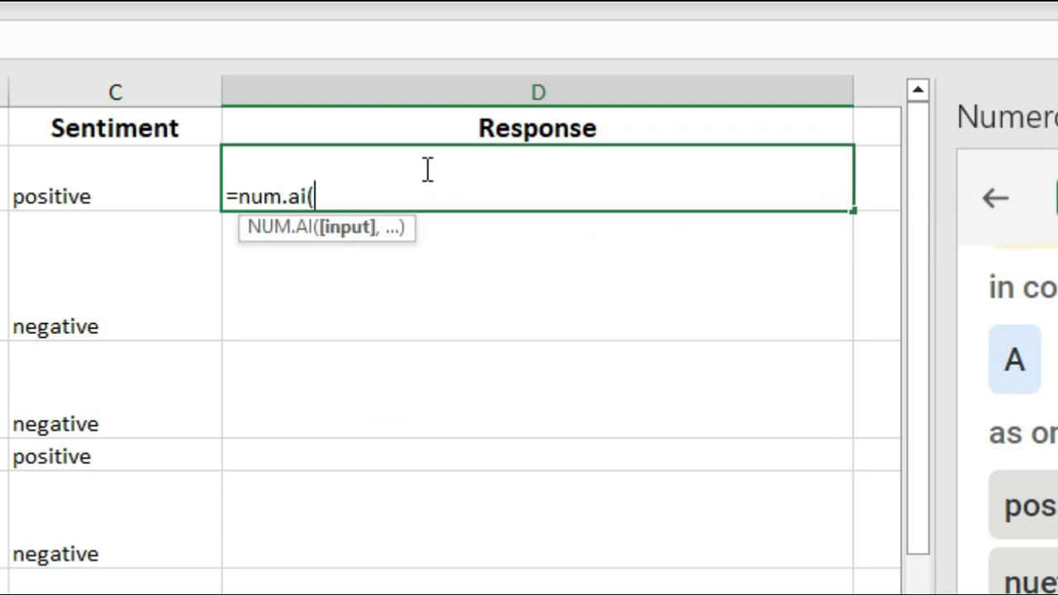
type("\"a short on ")
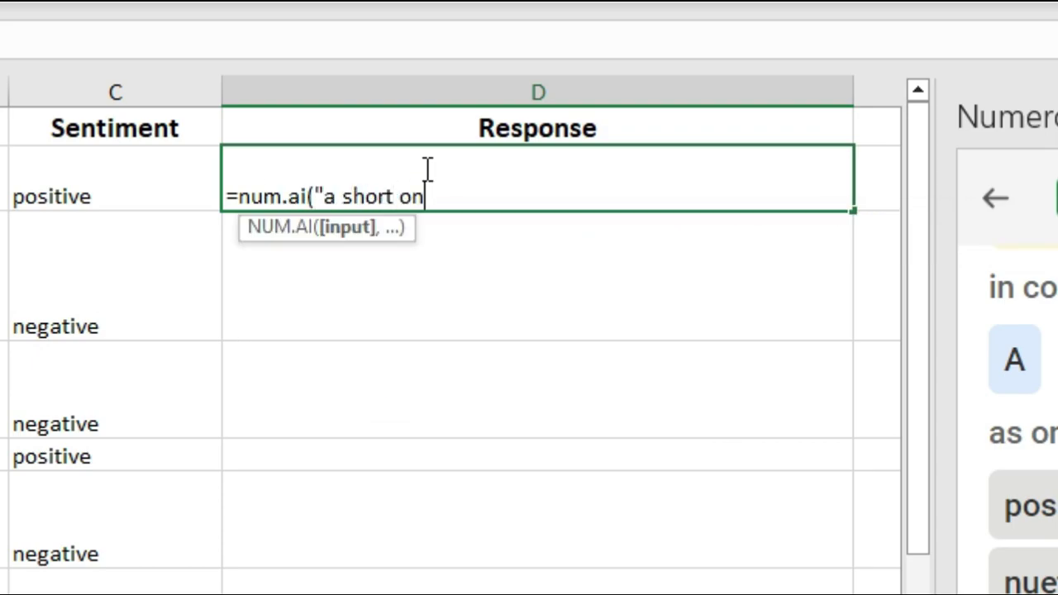
type("e sentence")
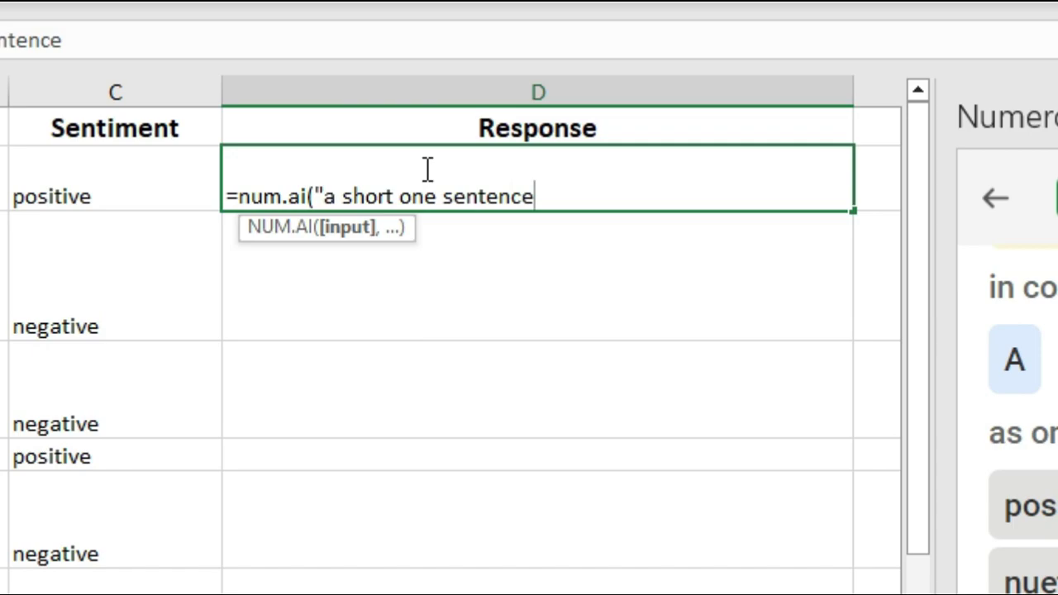
type(" response to")
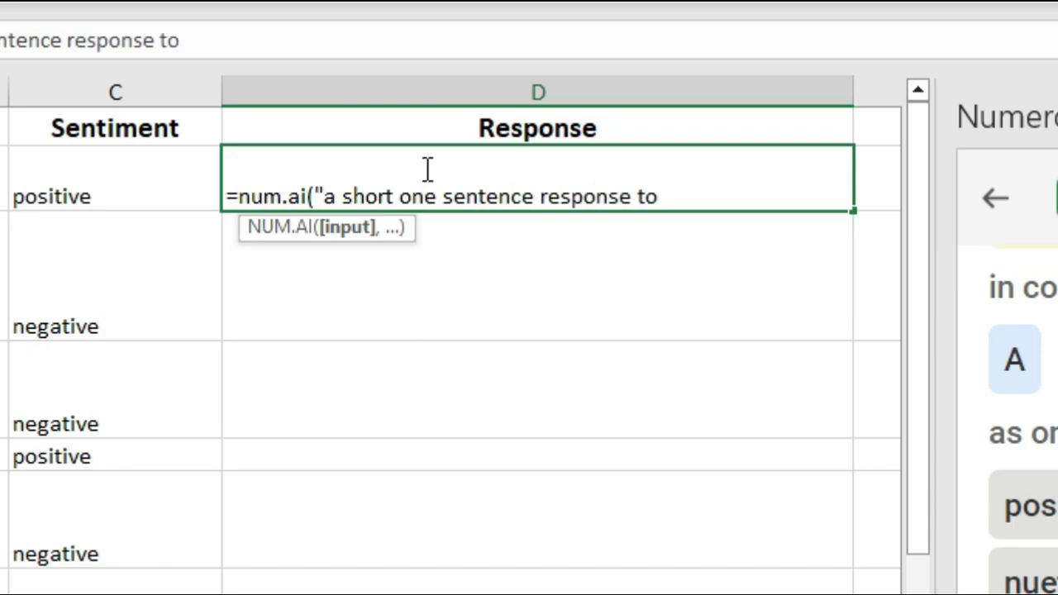
type(" the customer f")
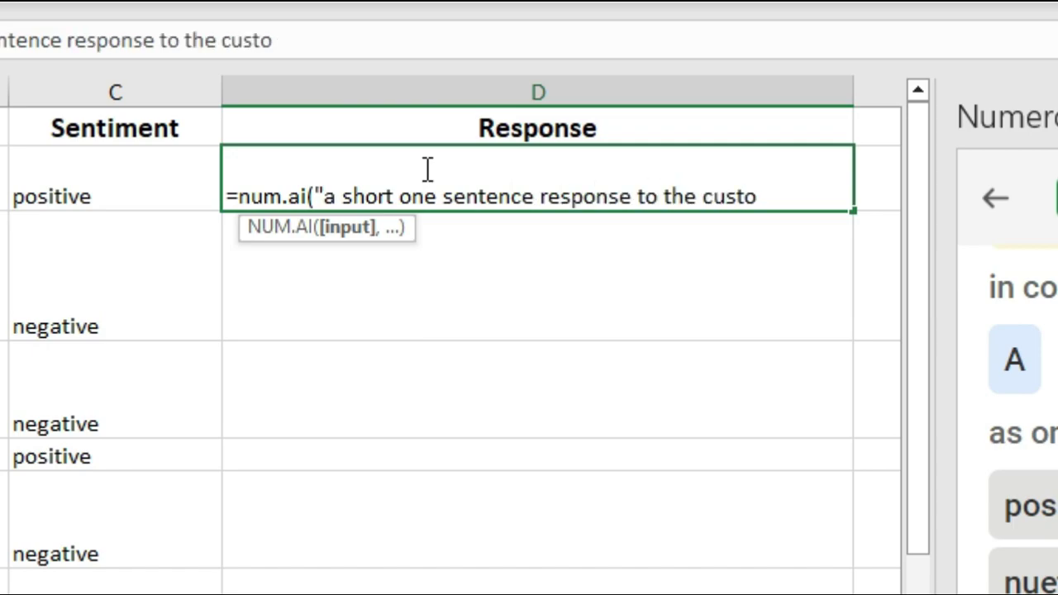
type("eedback\",")
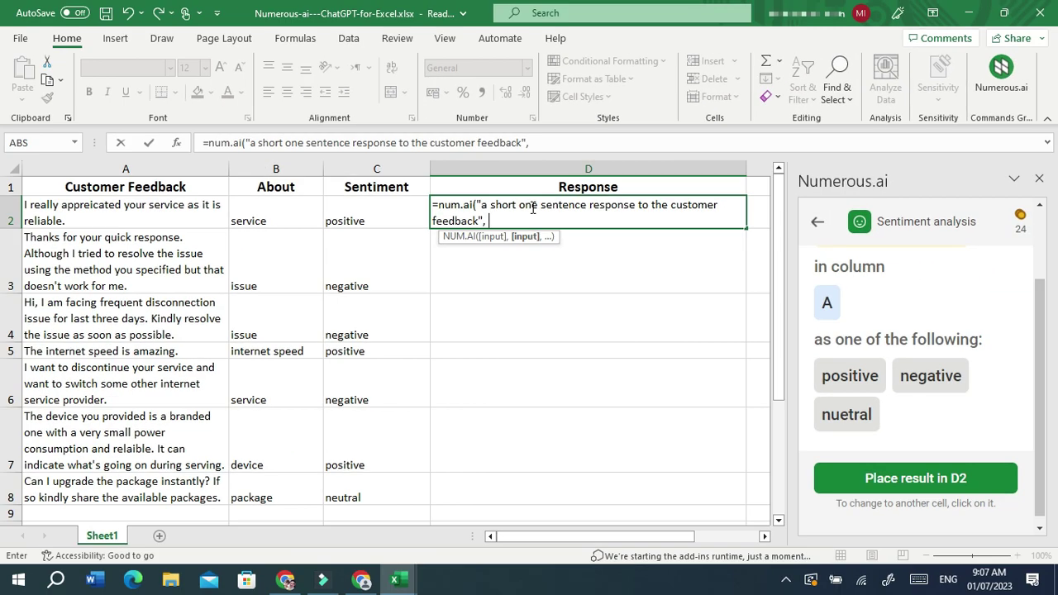
left_click(167, 211)
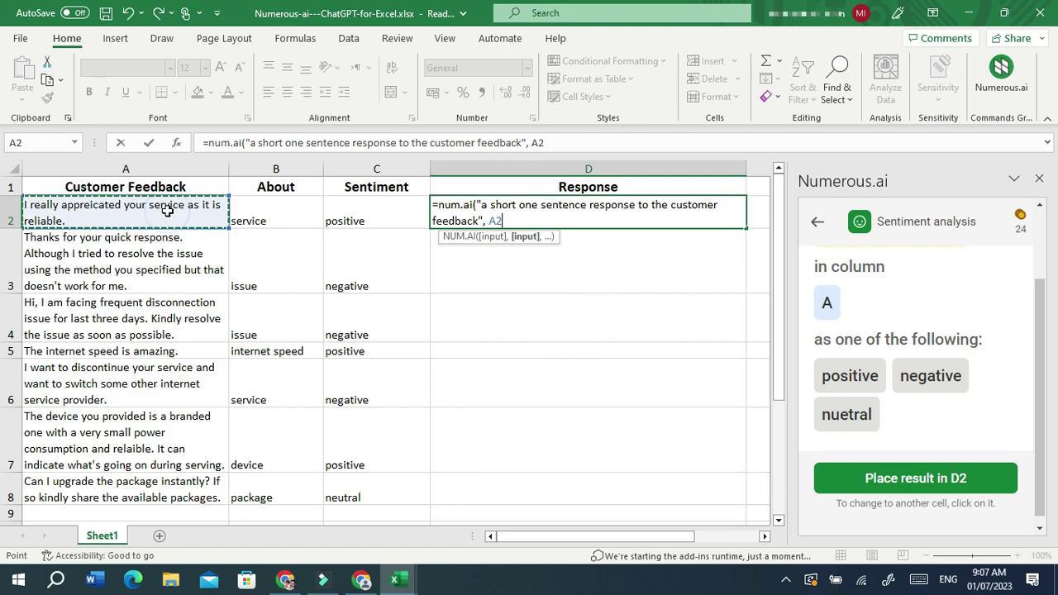
type(")")
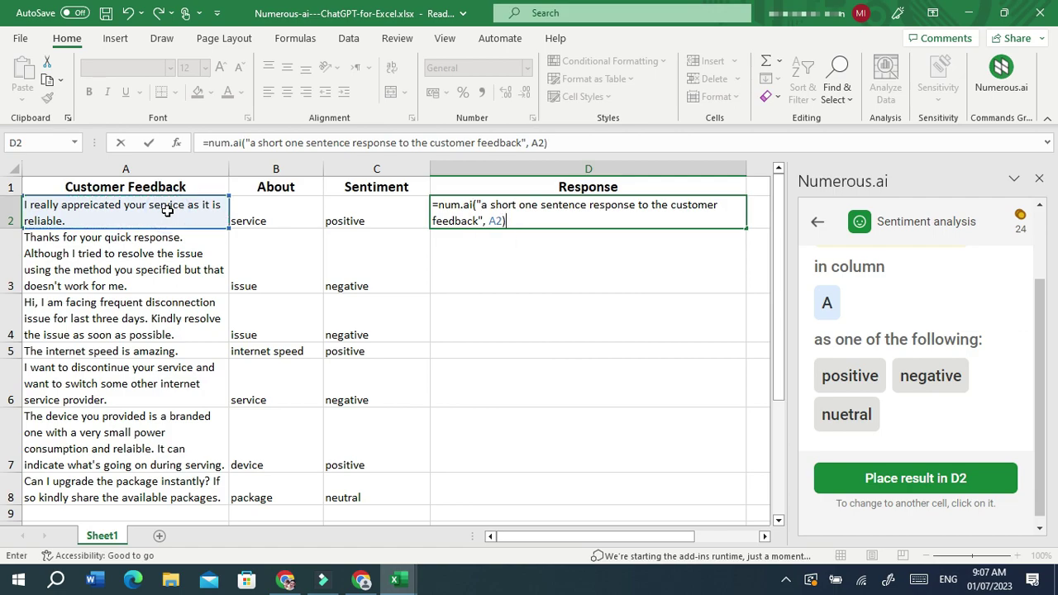
key("Return")
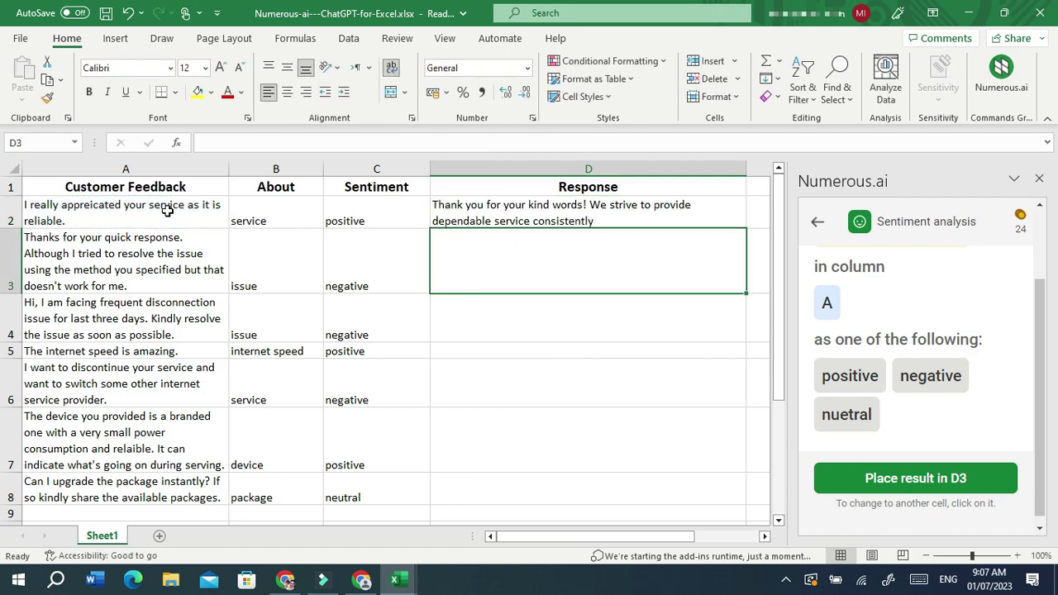
left_click(508, 205)
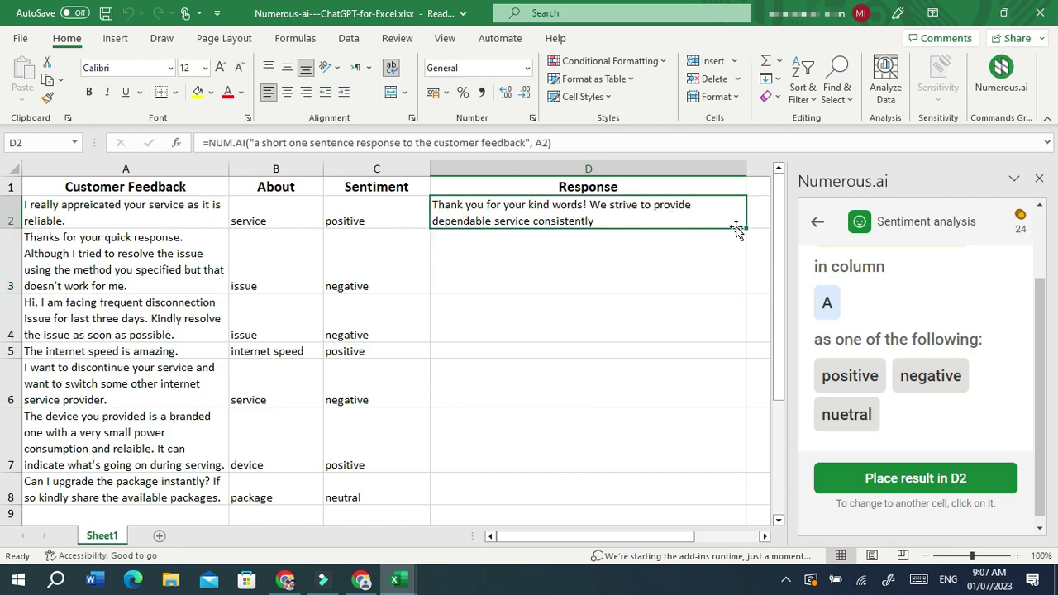
- Fill the D2 NUM.AI reply formula down the Response column to row 9
left_click_drag(747, 227, 716, 505)
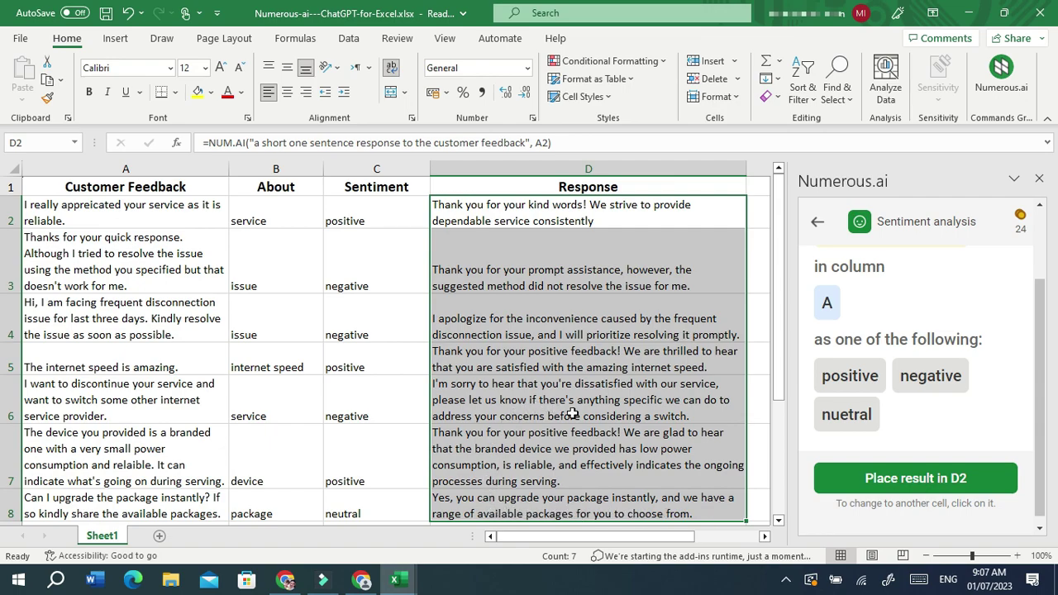
mouse_move(780, 383)
left_mouse_down()
mouse_move(780, 413)
mouse_move(777, 402)
left_mouse_up()
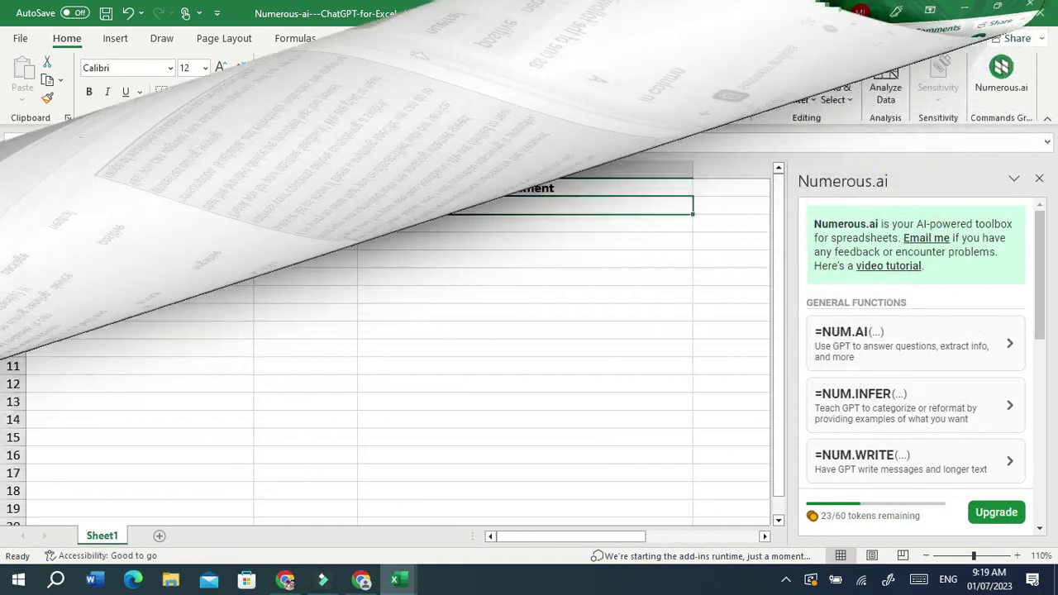
- In C2, enter =NUM.WRITE("a short comment for", A2, "who obtained", B2, "marks out of 800")
type("=num.")
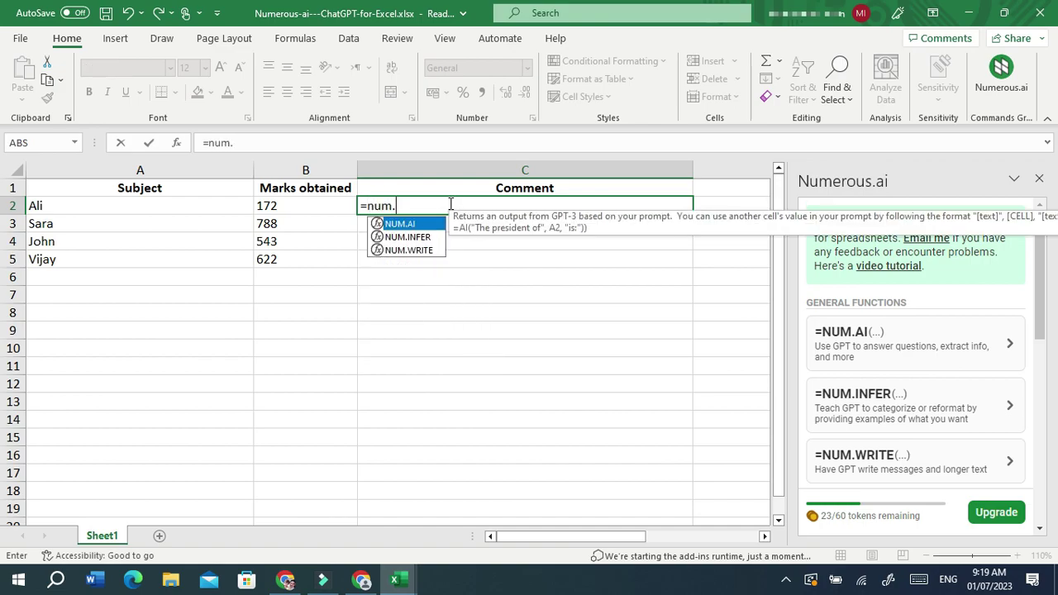
type("write(")
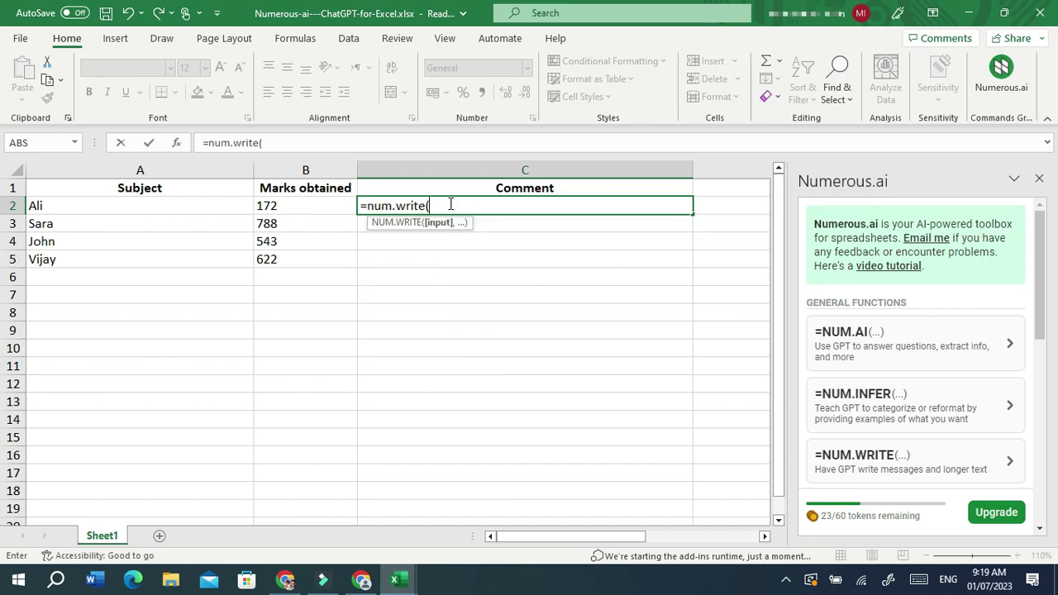
type("\"a short comment for\",")
left_click(66, 208)
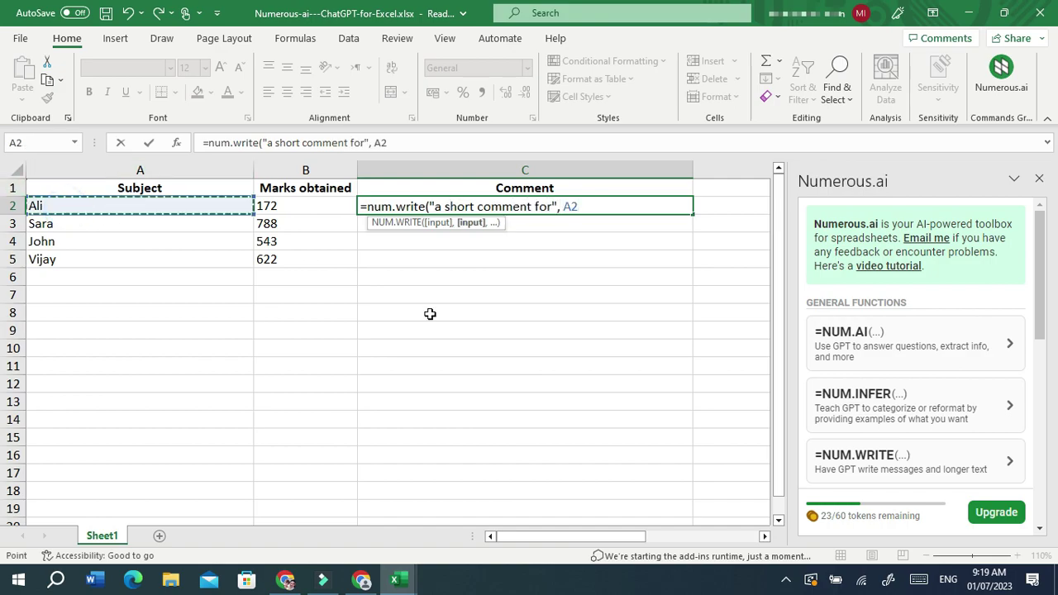
type(", \"who obtained\"")
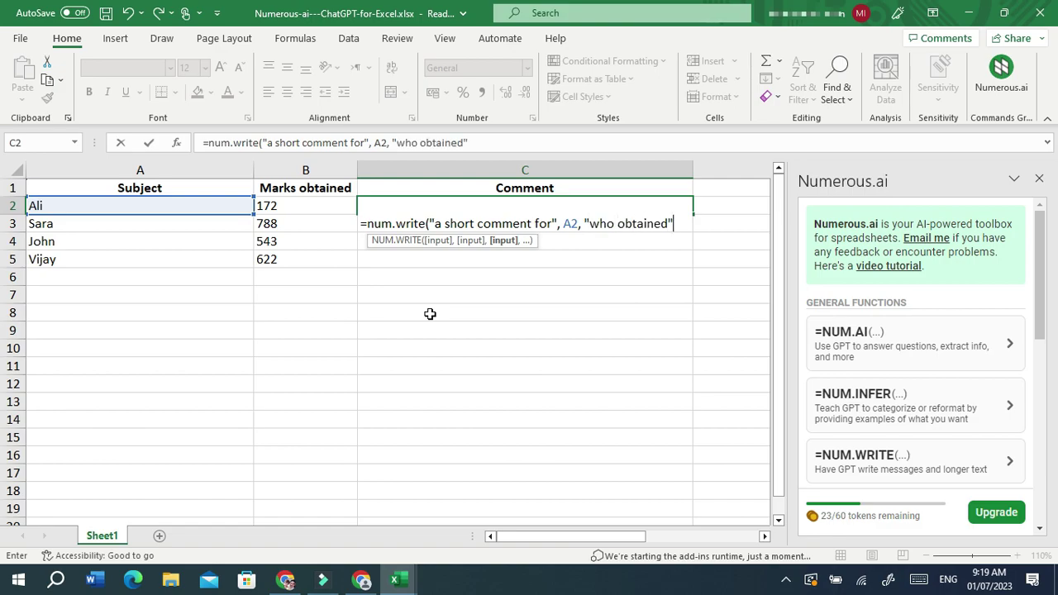
type(",")
left_click(289, 205)
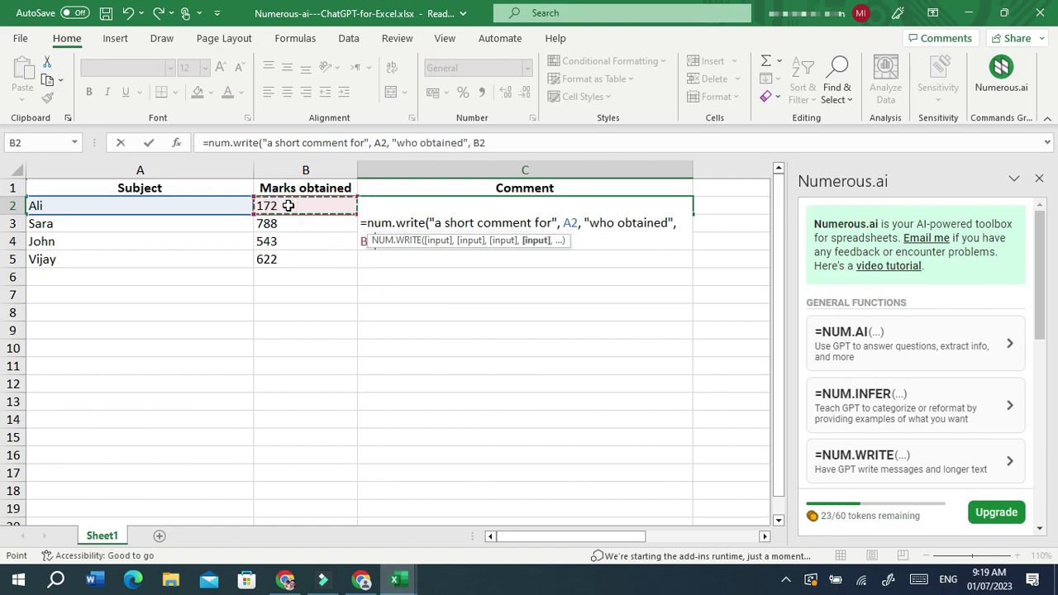
type(",")
type(" \"marks out of 800")
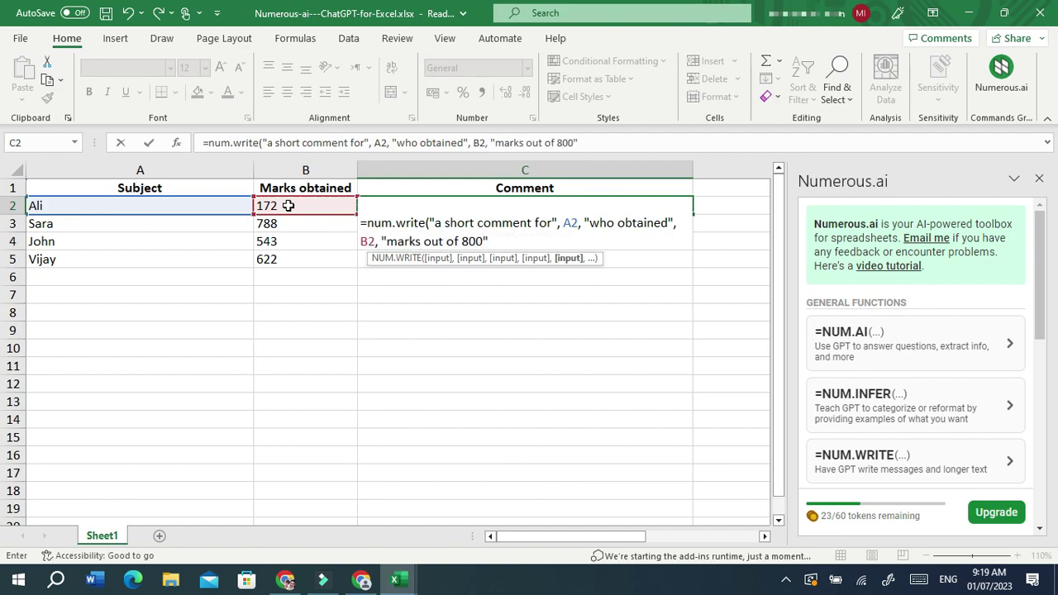
key("Return")
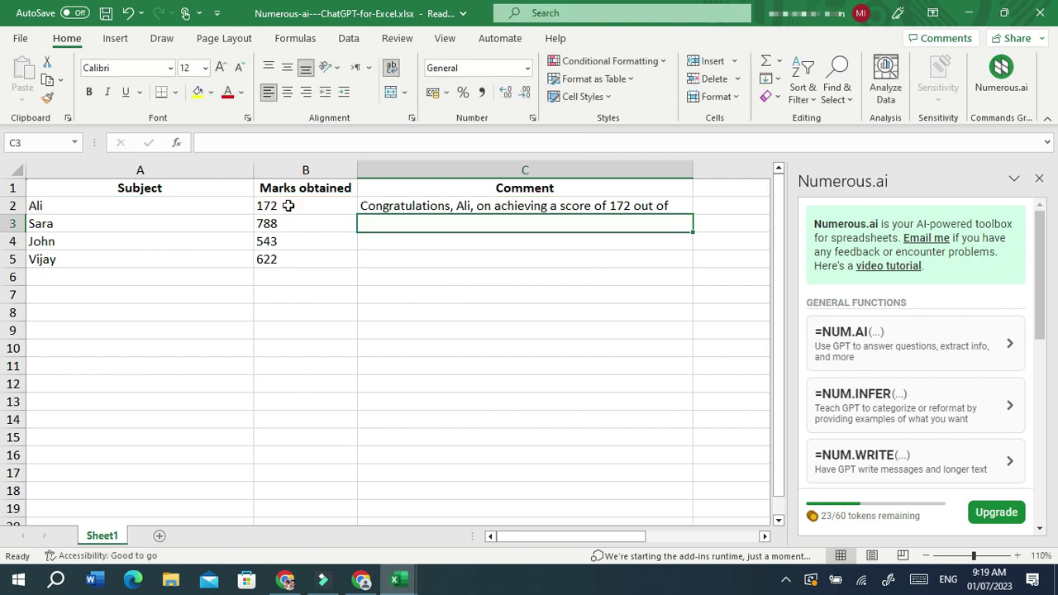
- Wrap the C2 comment text and fill the NUM.WRITE formula down to C5
left_click(419, 208)
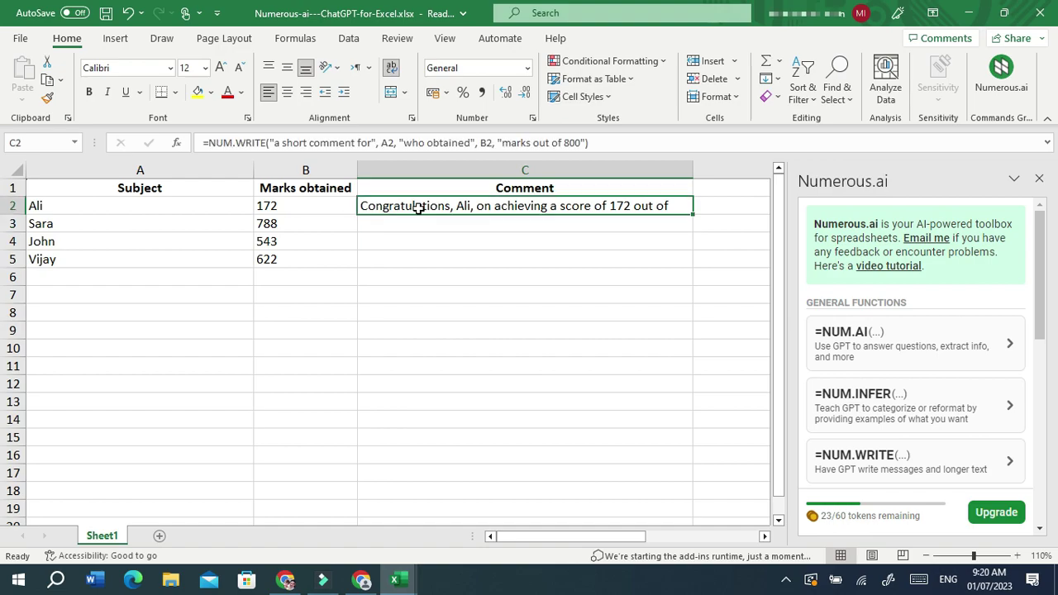
left_click(391, 68)
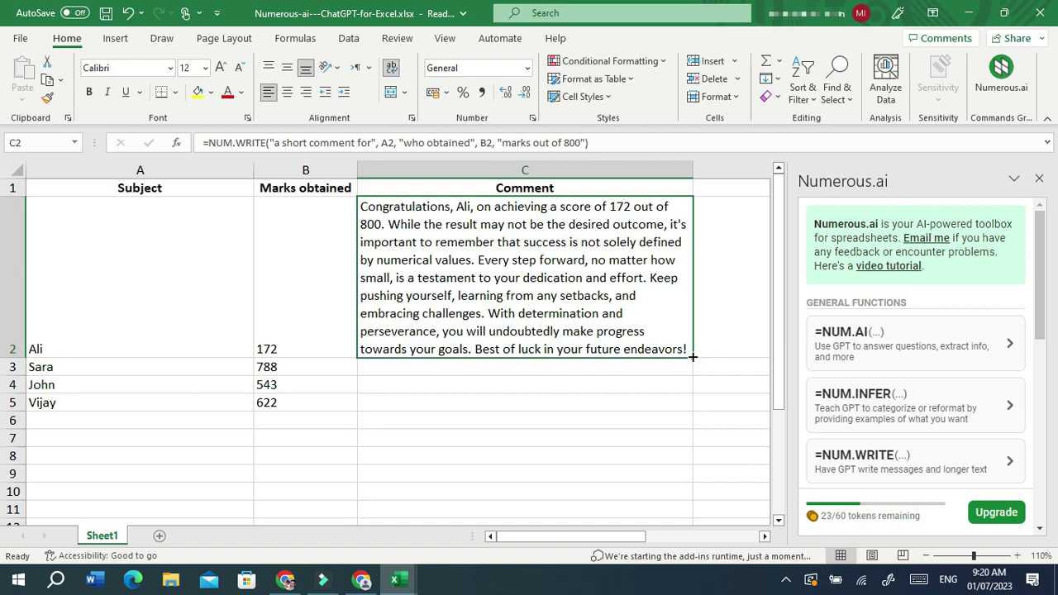
left_click_drag(692, 356, 690, 405)
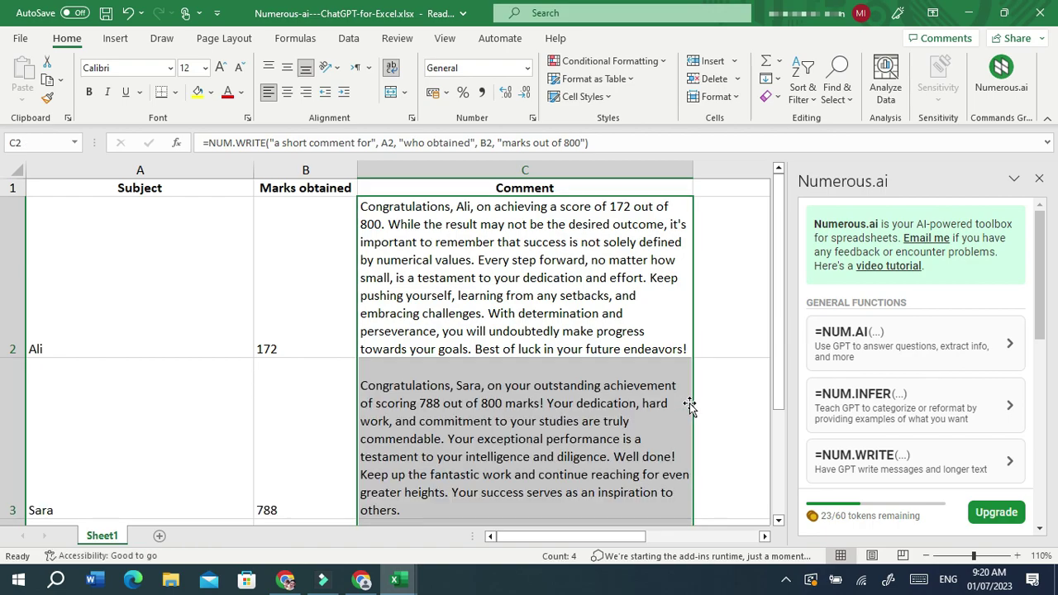